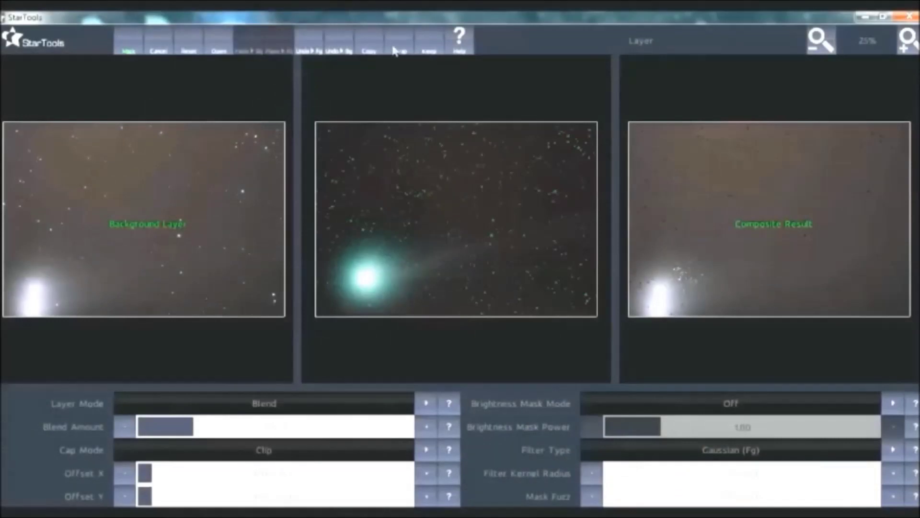
{"action": "left_click", "coordinate": [411, 50]}
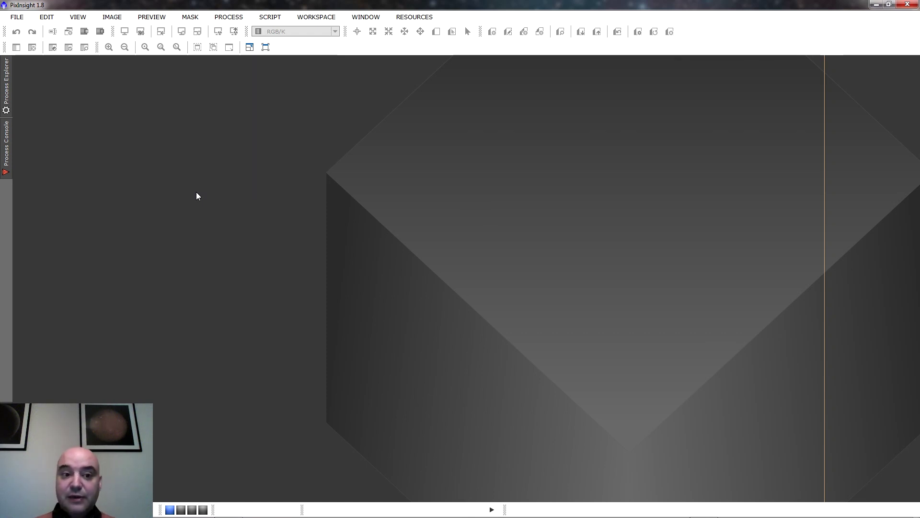
Step: Check the desktop's m45 folder for the master-dark.xisf and master-offset.xisf files in its masters subfolder, without opening any image
{"action": "left_click", "coordinate": [23, 20]}
{"action": "left_click", "coordinate": [29, 32]}
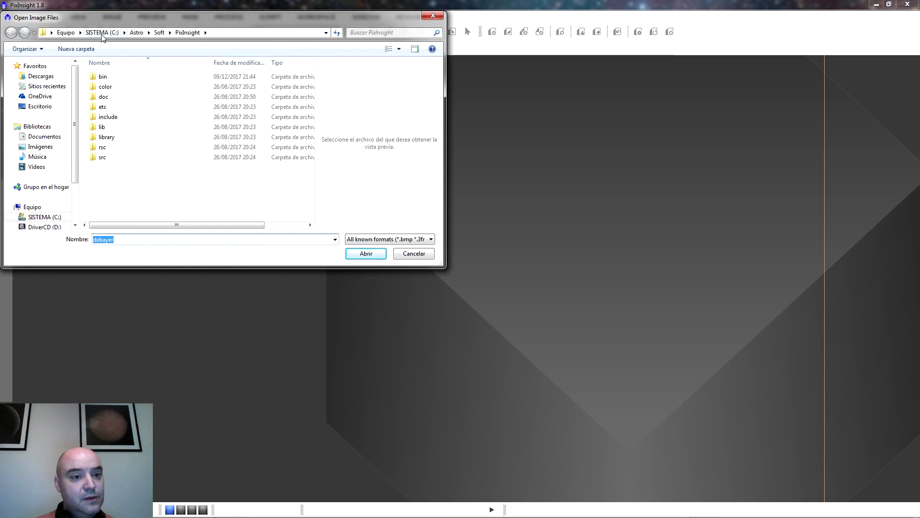
{"action": "left_click", "coordinate": [38, 106]}
{"action": "double_click", "coordinate": [111, 86]}
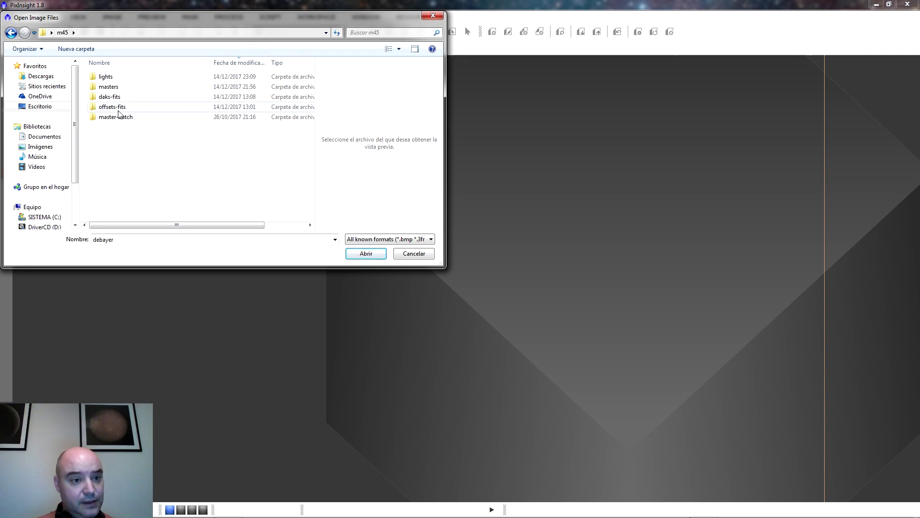
{"action": "left_click", "coordinate": [114, 108]}
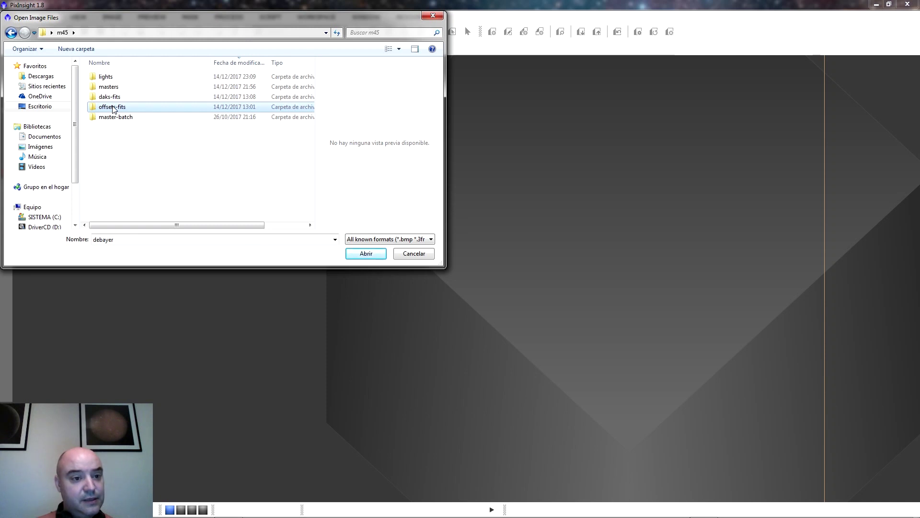
{"action": "double_click", "coordinate": [109, 86]}
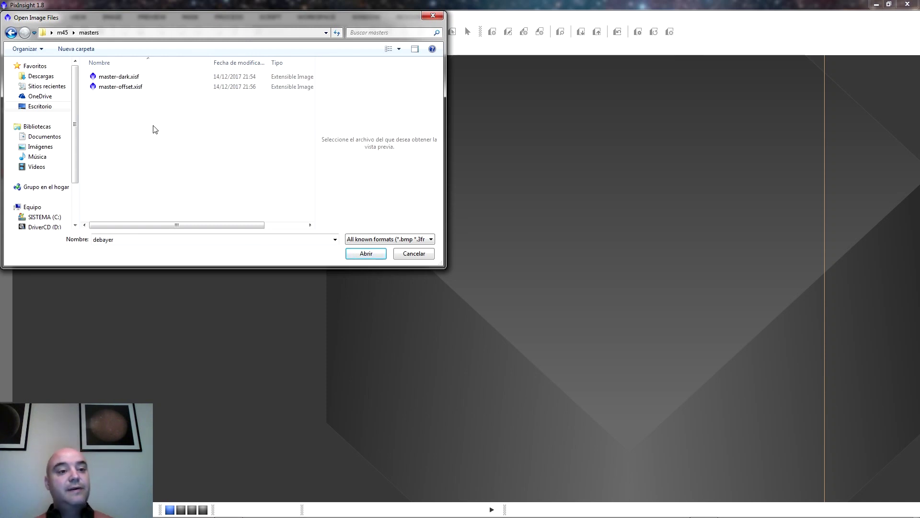
{"action": "left_click", "coordinate": [118, 77]}
{"action": "left_click", "coordinate": [123, 87]}
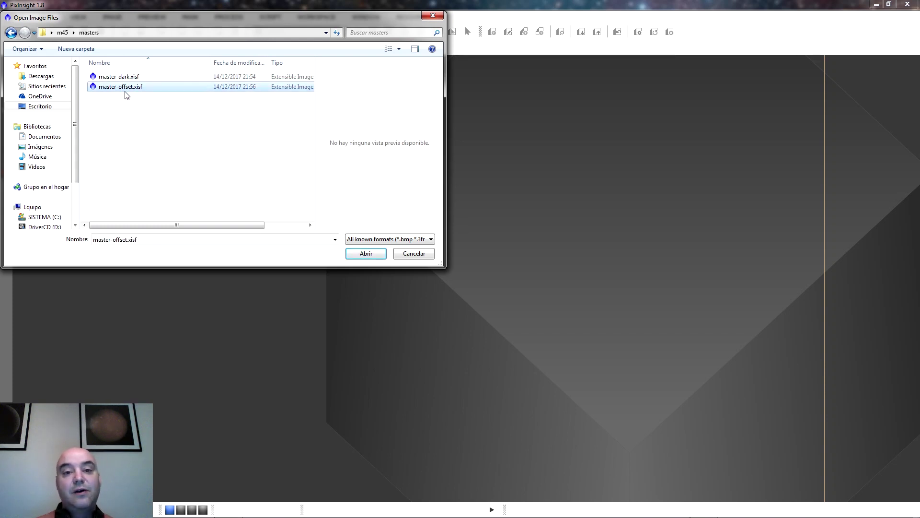
{"action": "left_click", "coordinate": [440, 18]}
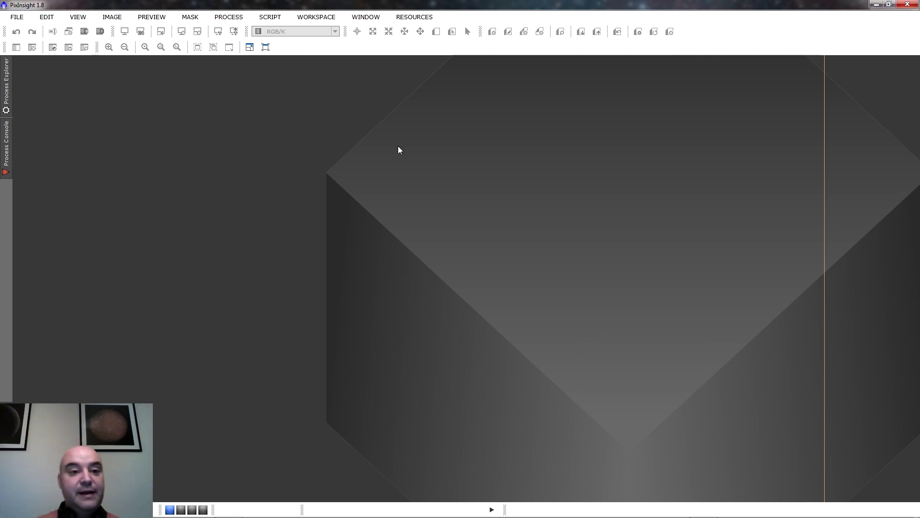
Step: Open the ImageCalibration process and browse to the m45/lights folder for its target frames
{"action": "left_click", "coordinate": [229, 17]}
{"action": "mouse_move", "coordinate": [246, 30]}
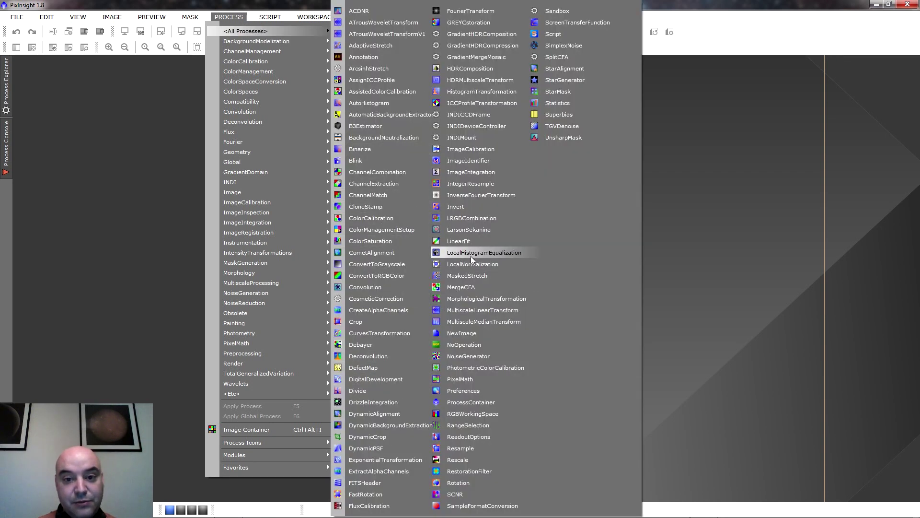
{"action": "left_click", "coordinate": [490, 152]}
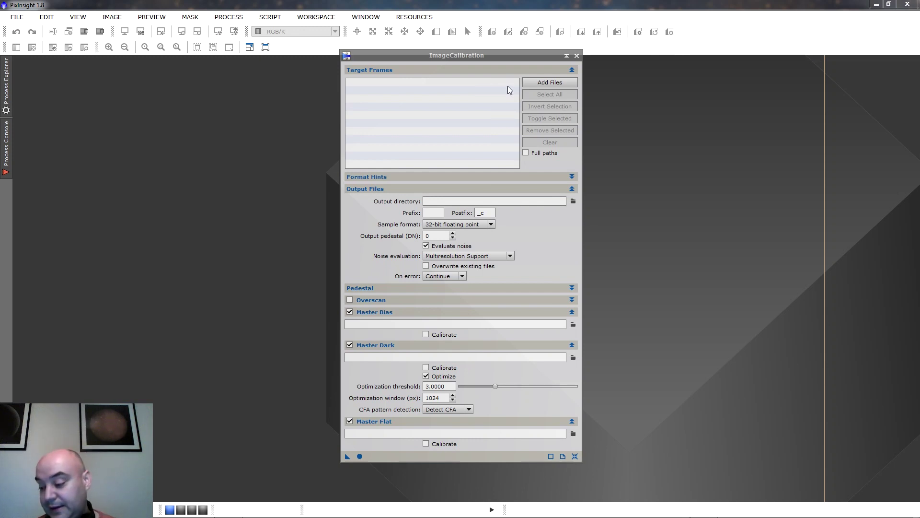
{"action": "left_click", "coordinate": [544, 83]}
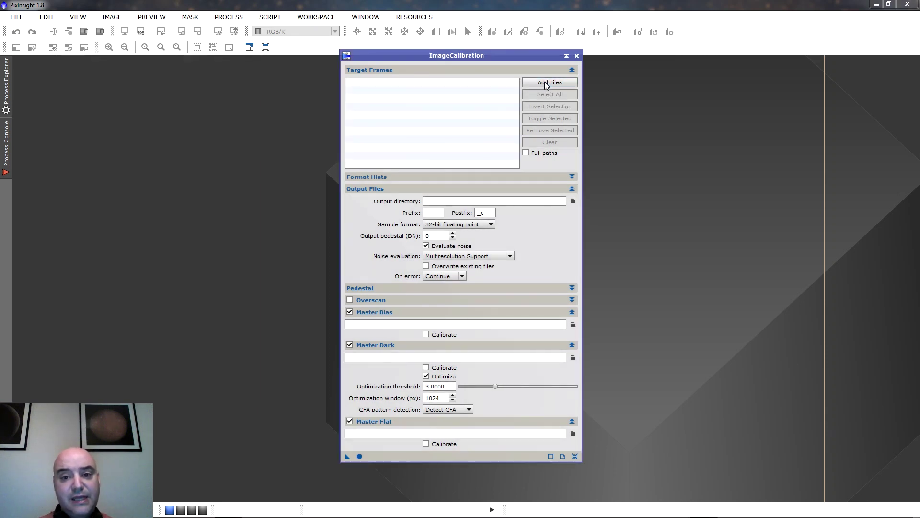
{"action": "left_click", "coordinate": [62, 32]}
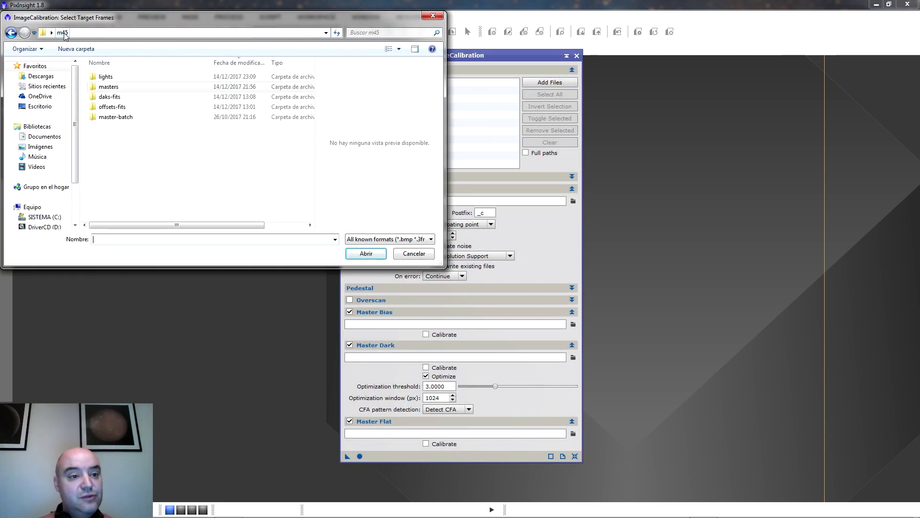
{"action": "left_click", "coordinate": [115, 80]}
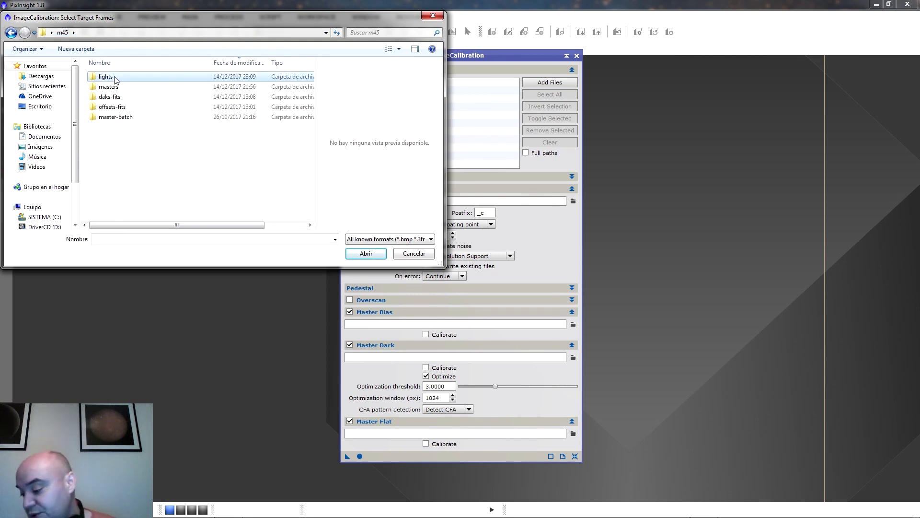
{"action": "double_click", "coordinate": [115, 80]}
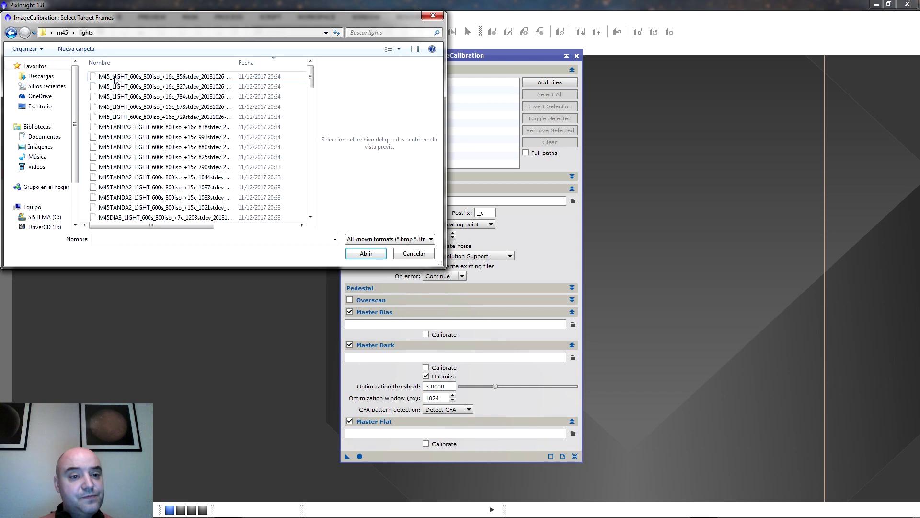
Step: Add all CR2 light frames in the lights folder, leaving out the FIT files, as the calibration's target frames
{"action": "left_click", "coordinate": [115, 79]}
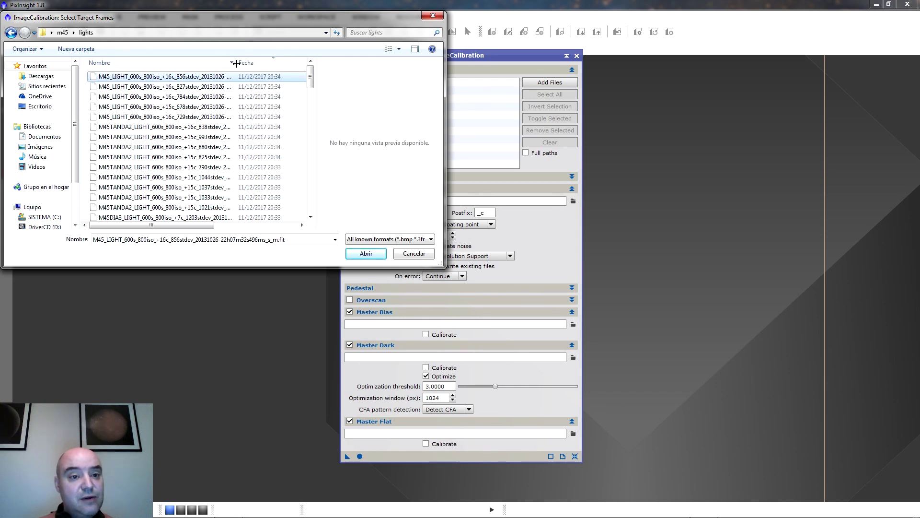
{"action": "left_click_drag", "start_coordinate": [236, 63], "coordinate": [300, 63]}
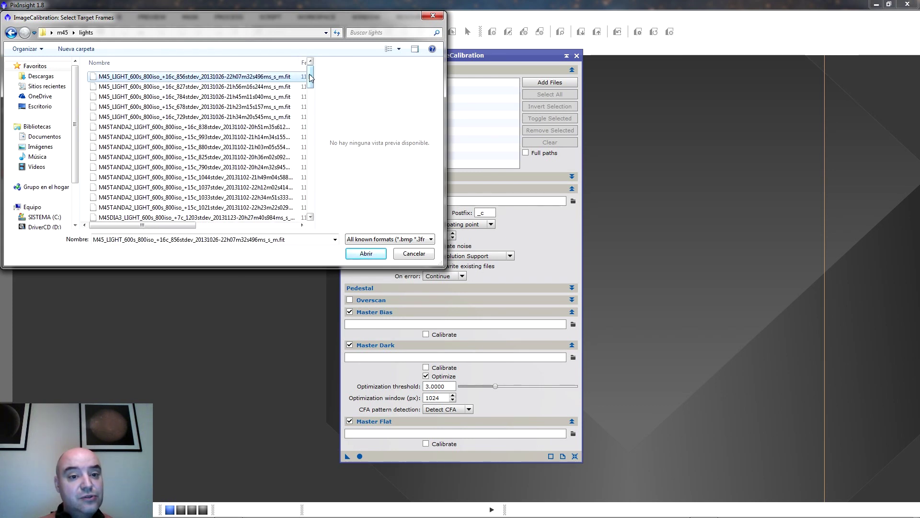
{"action": "left_click", "coordinate": [288, 127]}
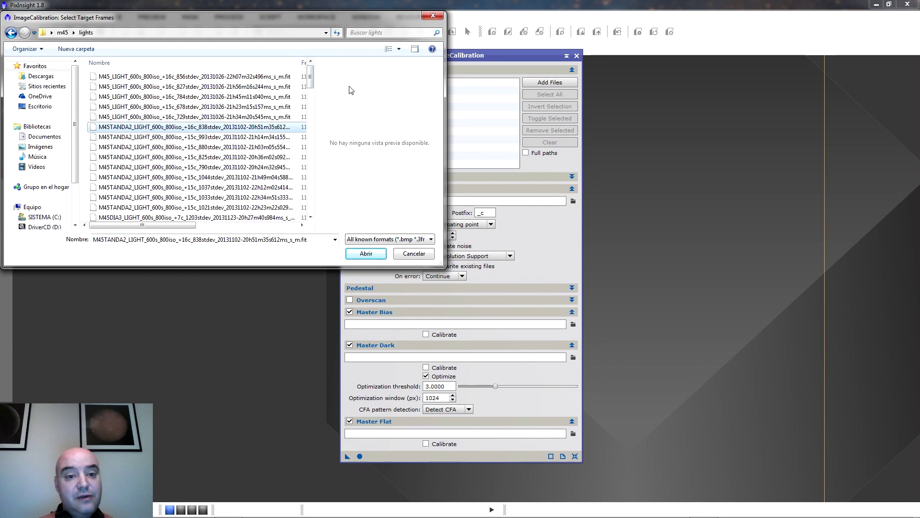
{"action": "left_click_drag", "start_coordinate": [314, 100], "coordinate": [355, 96]}
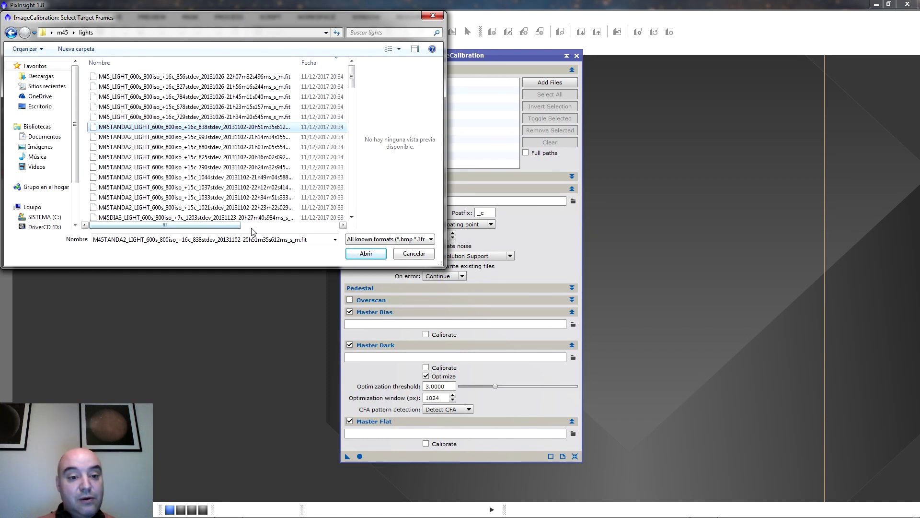
{"action": "left_click_drag", "start_coordinate": [235, 225], "coordinate": [309, 225]}
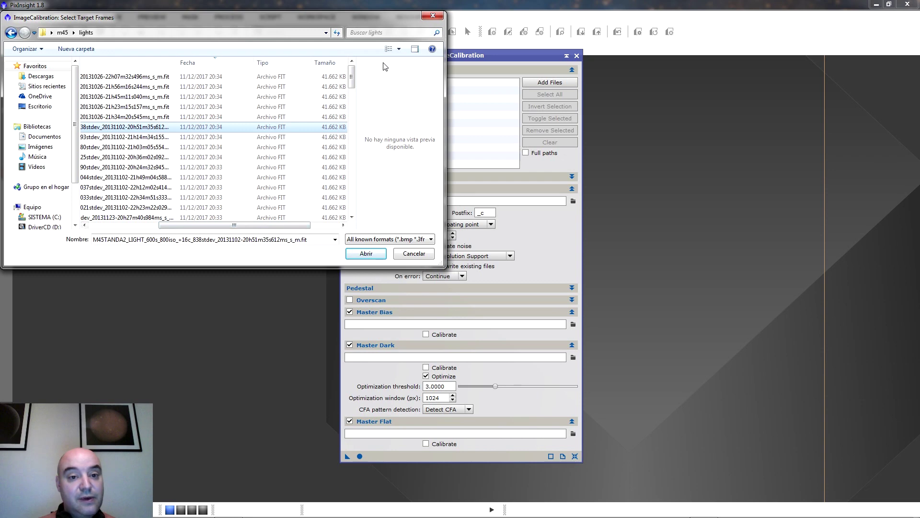
{"action": "left_click_drag", "start_coordinate": [352, 77], "coordinate": [352, 116]}
{"action": "left_click", "coordinate": [95, 134]}
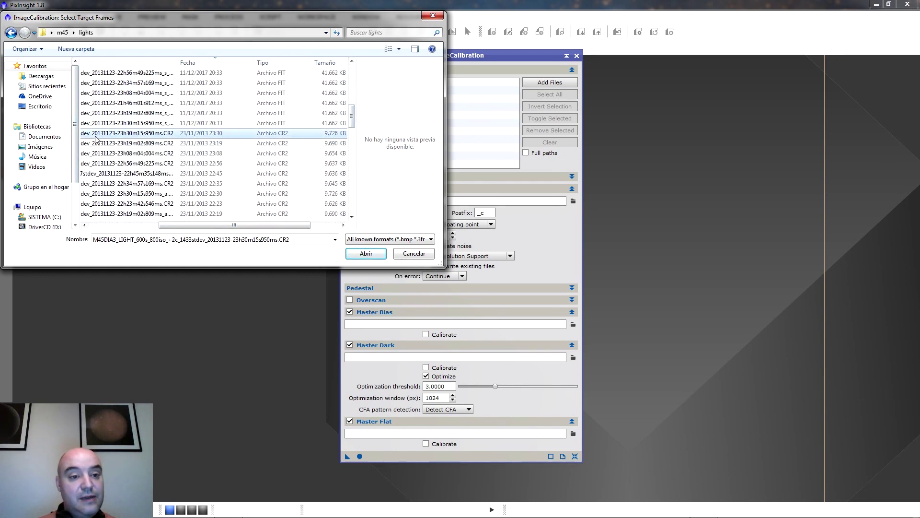
{"action": "left_click", "coordinate": [352, 216]}
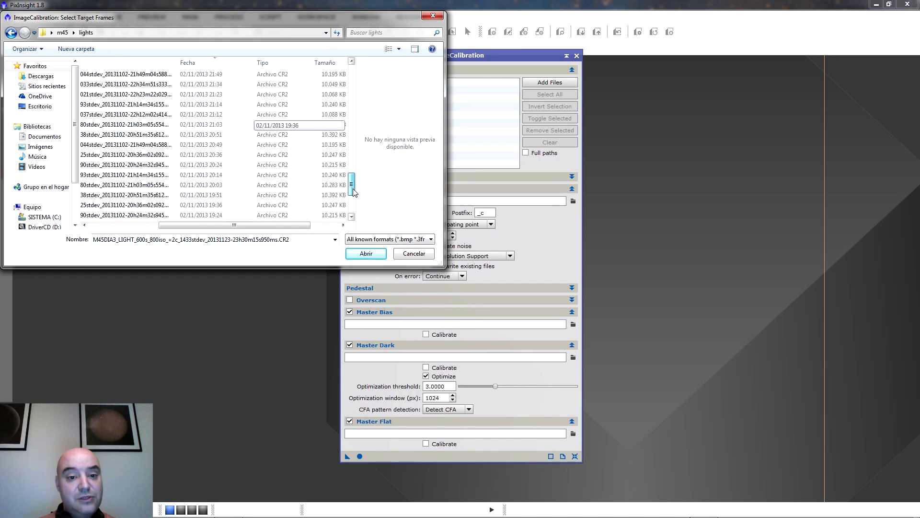
{"action": "left_click_drag", "start_coordinate": [218, 225], "coordinate": [148, 225]}
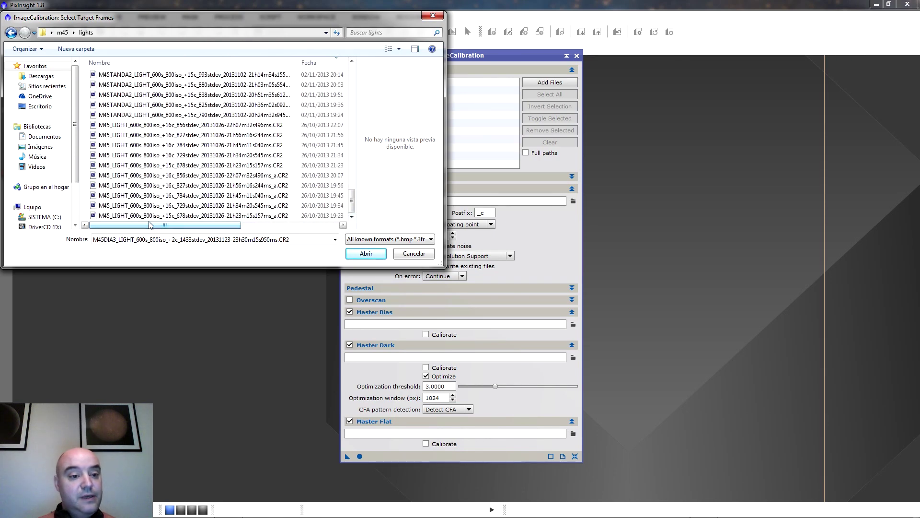
{"action": "left_click", "coordinate": [147, 219], "text": "shift"}
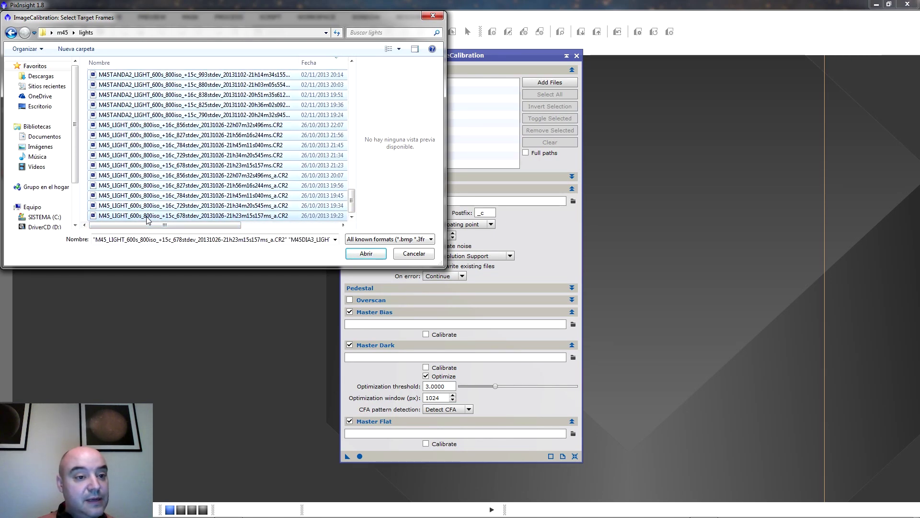
{"action": "left_click", "coordinate": [370, 255]}
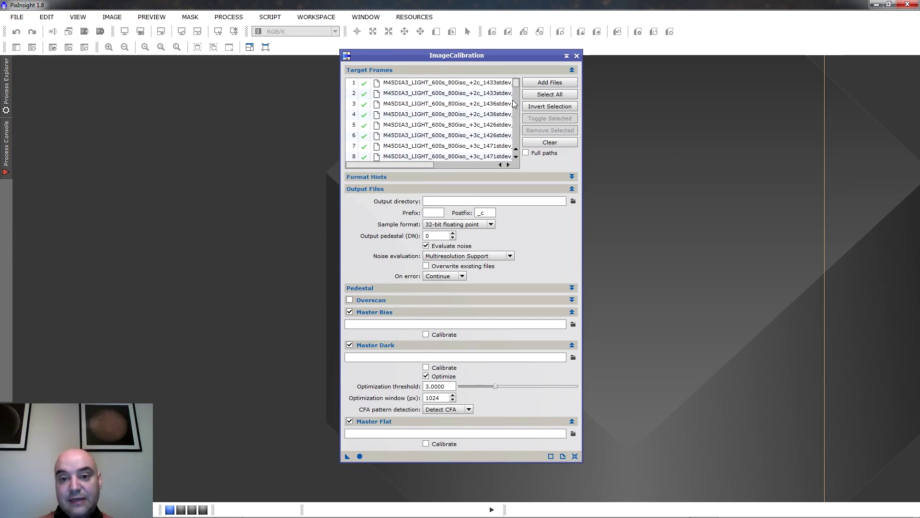
{"action": "mouse_move", "coordinate": [514, 85]}
{"action": "left_mouse_down"}
{"action": "mouse_move", "coordinate": [516, 152]}
{"action": "mouse_move", "coordinate": [514, 83]}
{"action": "left_mouse_up"}
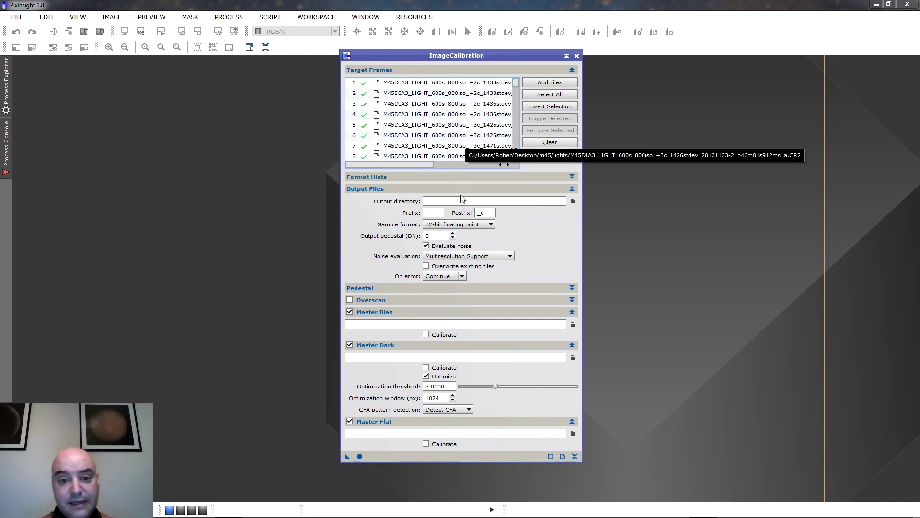
Step: Create a folder named calibradas inside m45/lights and set it as the output directory for the calibrated files
{"action": "left_click", "coordinate": [573, 201]}
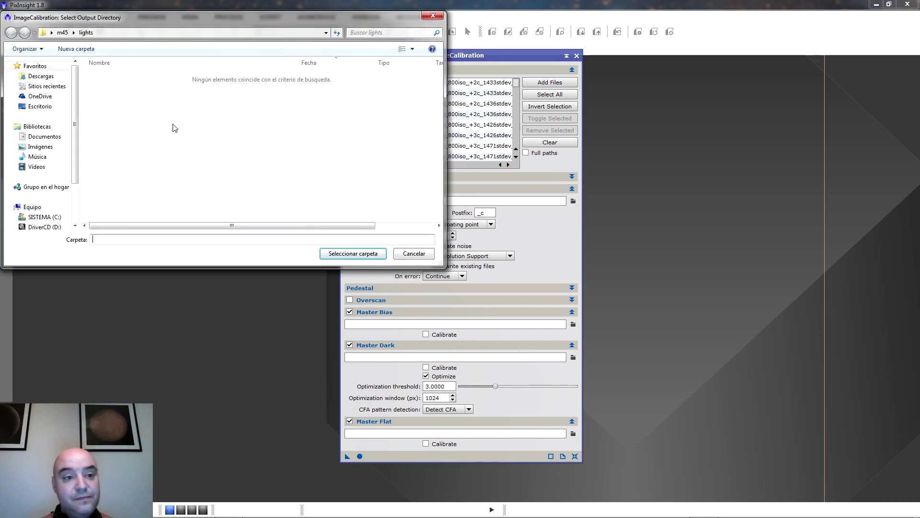
{"action": "right_click", "coordinate": [232, 119]}
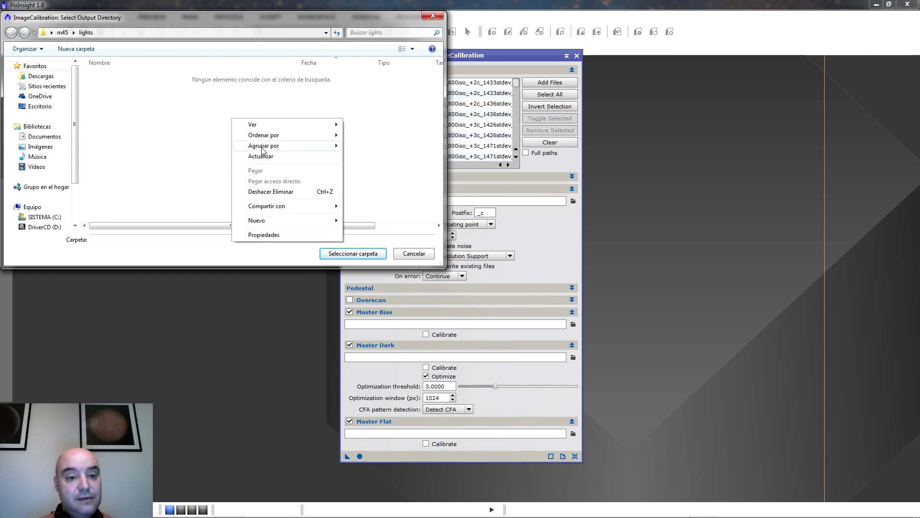
{"action": "mouse_move", "coordinate": [267, 222]}
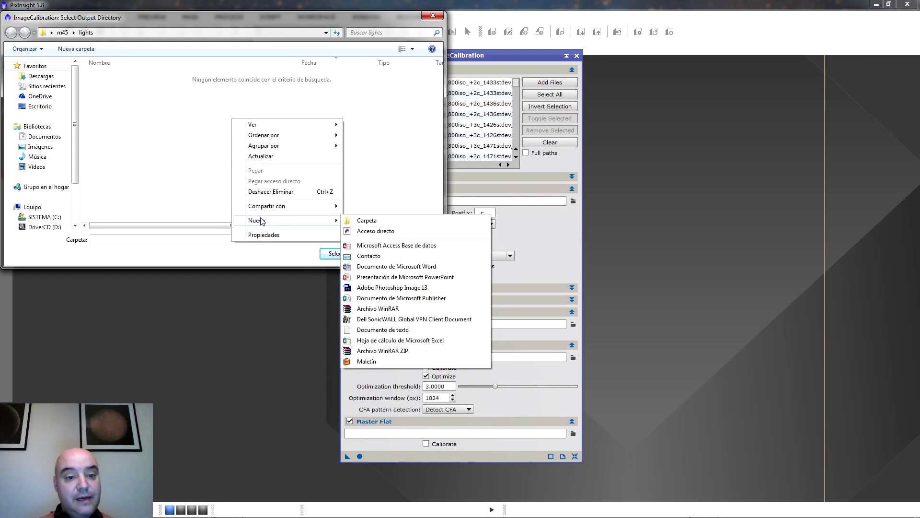
{"action": "left_click", "coordinate": [391, 220]}
{"action": "type", "text": "calibradas"}
{"action": "key", "text": "Return"}
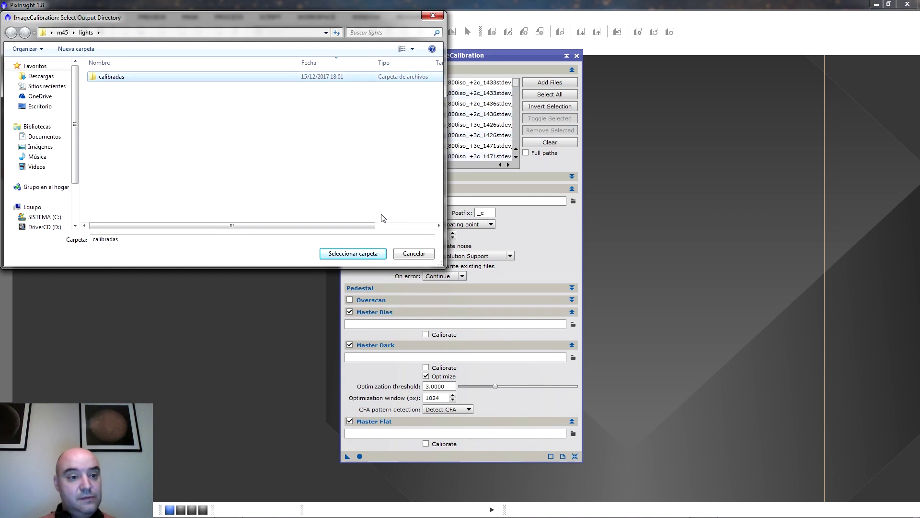
{"action": "double_click", "coordinate": [128, 80]}
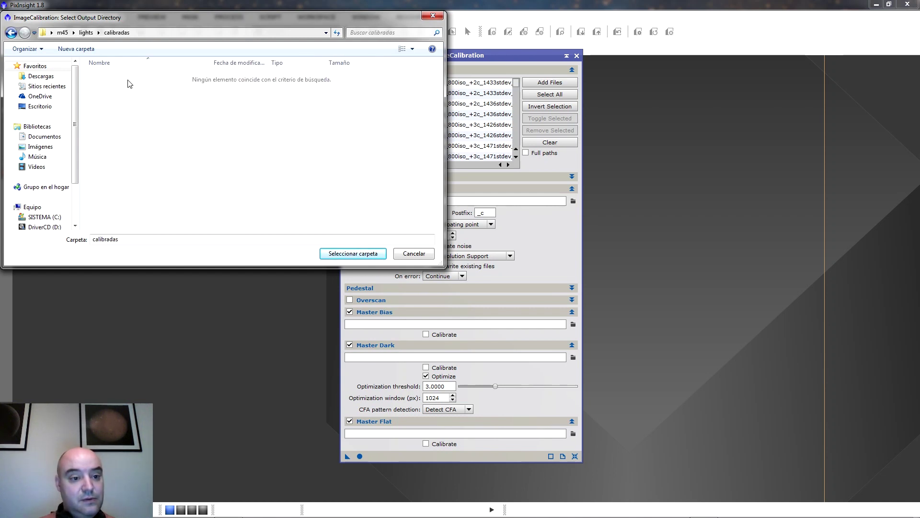
{"action": "left_click", "coordinate": [355, 254]}
{"action": "left_click", "coordinate": [487, 211]}
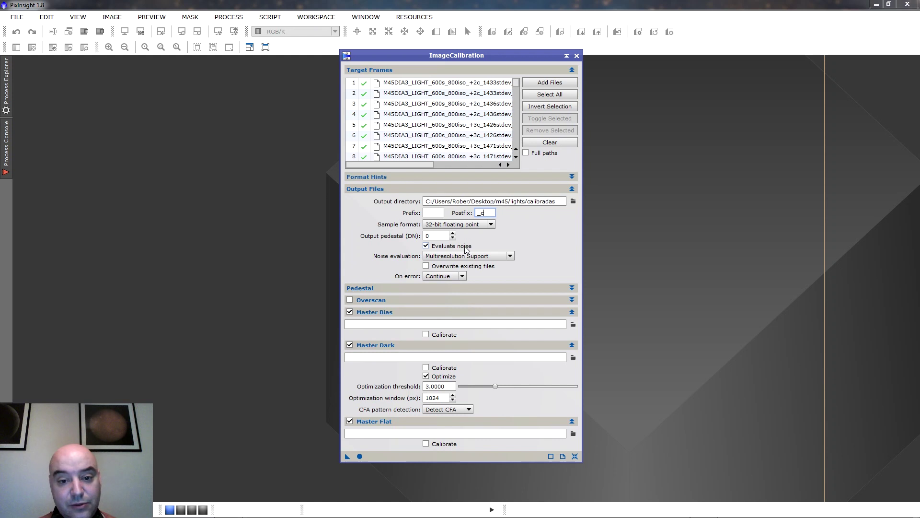
{"action": "mouse_move", "coordinate": [465, 249]}
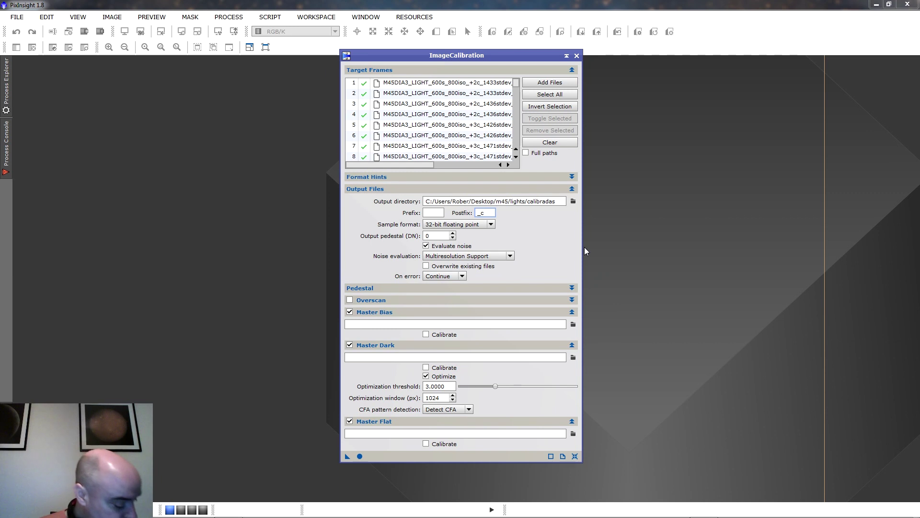
Step: Set master-offset.xisf from the m45/masters folder as the calibration's master bias
{"action": "left_click", "coordinate": [409, 325]}
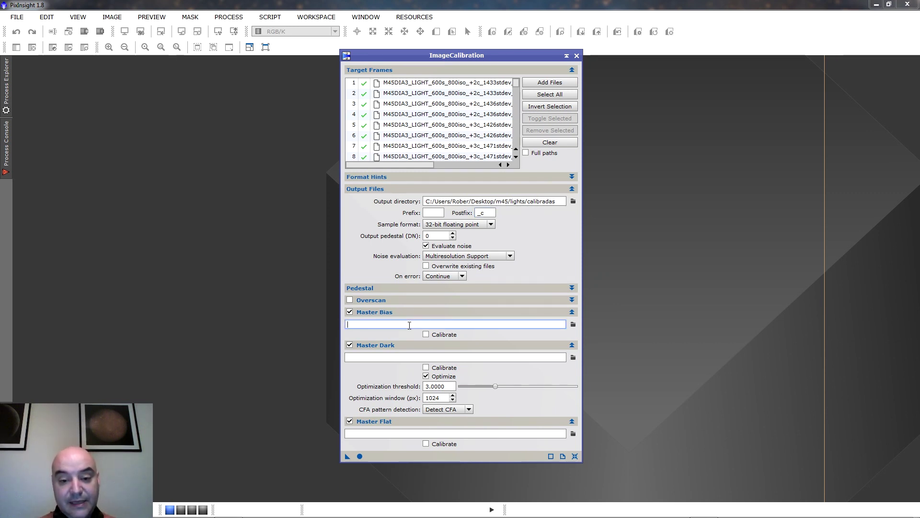
{"action": "left_click", "coordinate": [573, 324]}
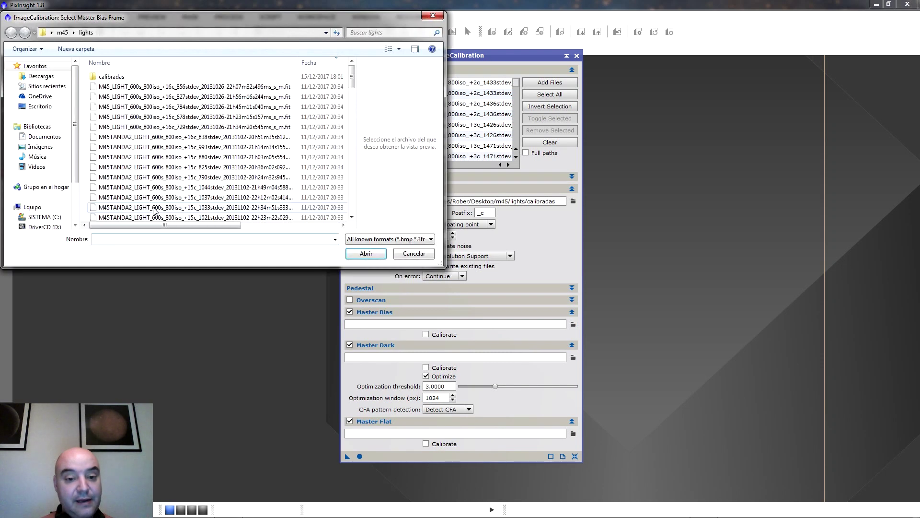
{"action": "left_click", "coordinate": [63, 32]}
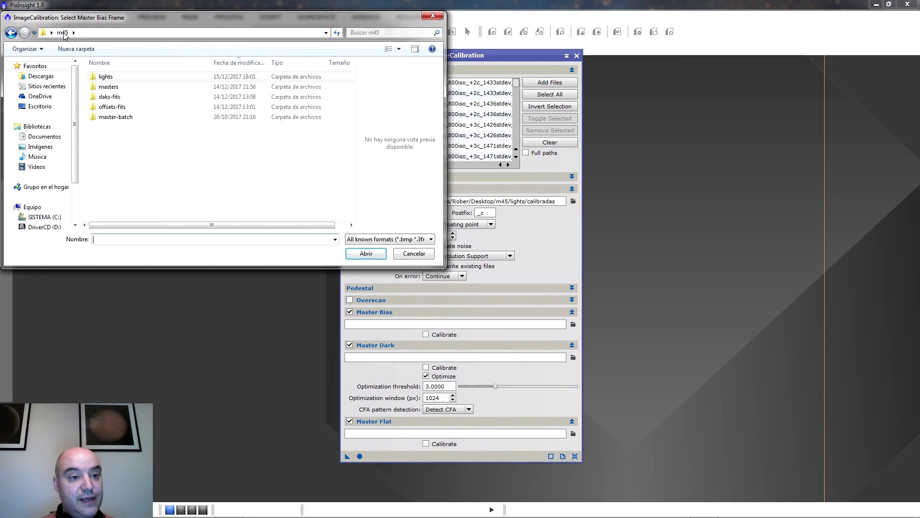
{"action": "double_click", "coordinate": [108, 87]}
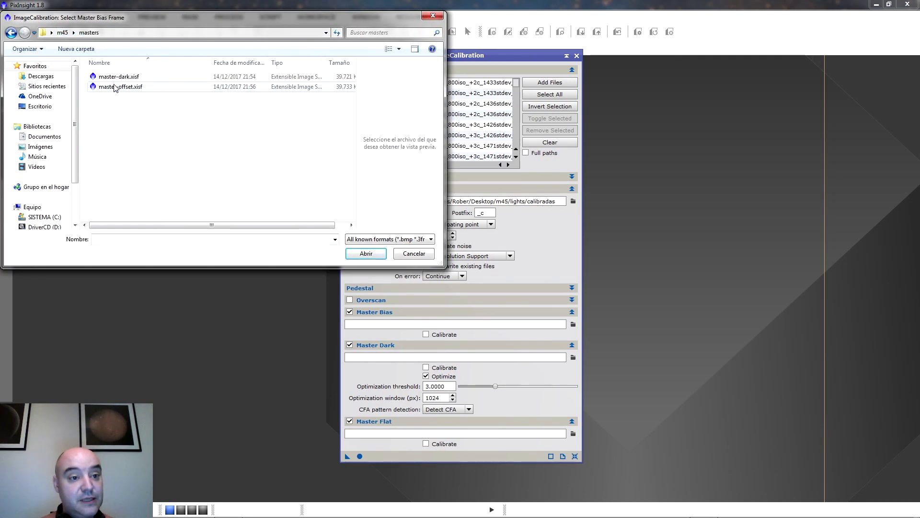
{"action": "double_click", "coordinate": [120, 88]}
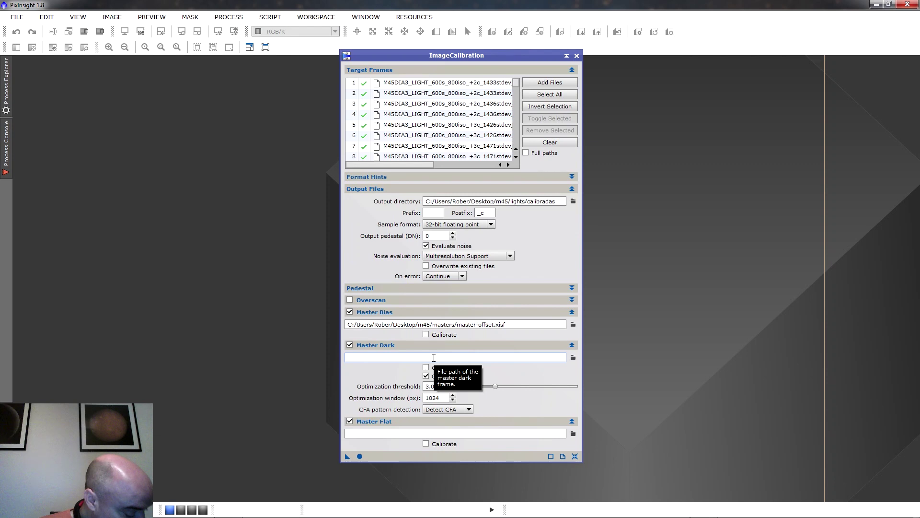
Step: Set master-dark.xisf as the master dark with its Calibrate option enabled, and disable the master flat
{"action": "left_click", "coordinate": [434, 358]}
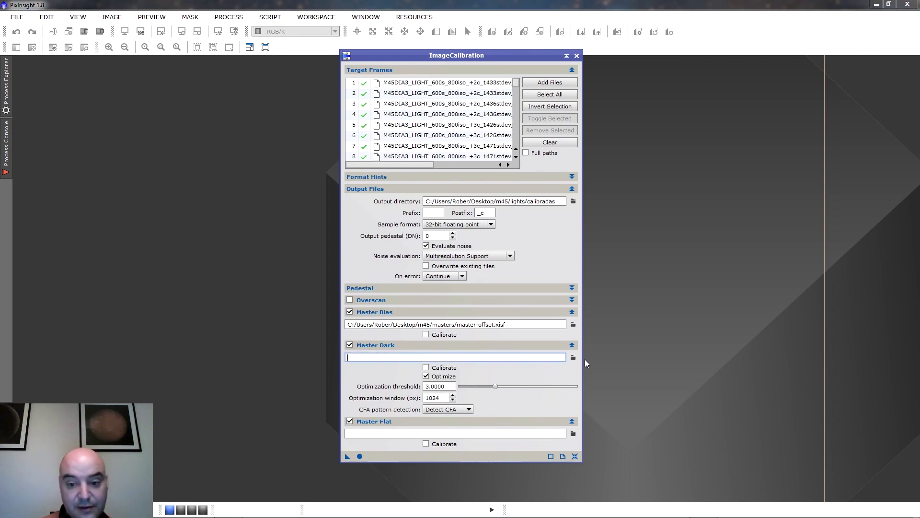
{"action": "left_click", "coordinate": [573, 357]}
{"action": "double_click", "coordinate": [116, 76]}
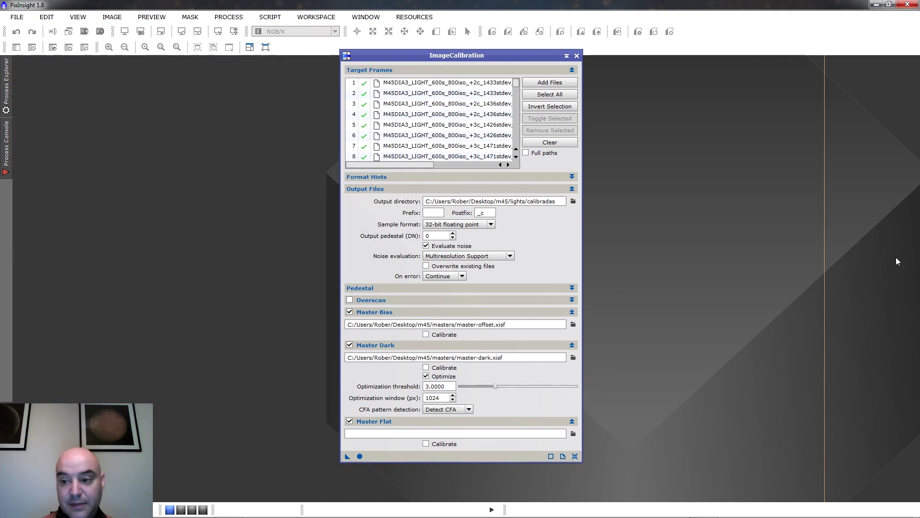
{"action": "left_click", "coordinate": [426, 367]}
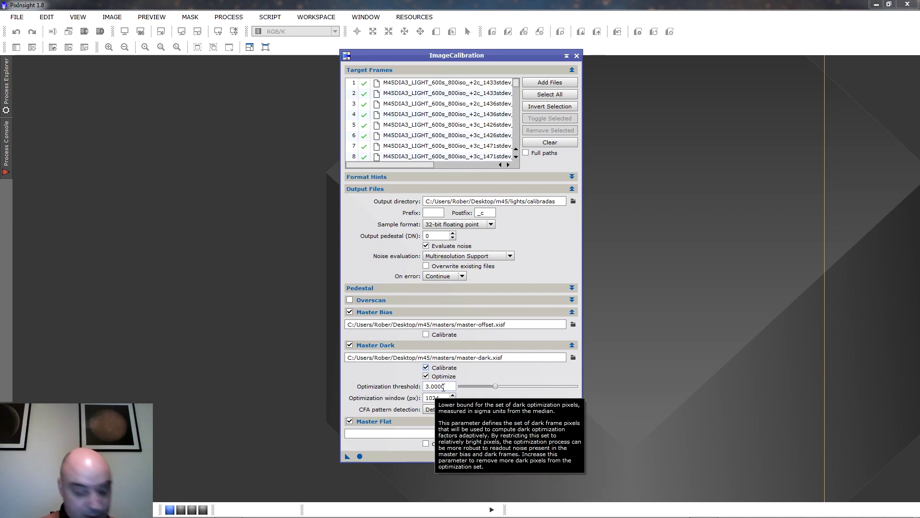
{"action": "left_click", "coordinate": [349, 421]}
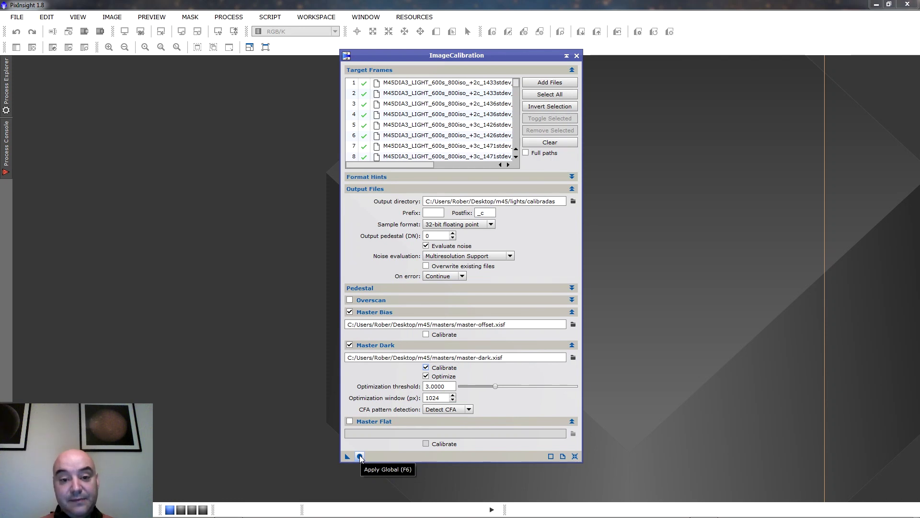
Step: Set the prefix of the calibrated output files to .fit
{"action": "left_click", "coordinate": [427, 213]}
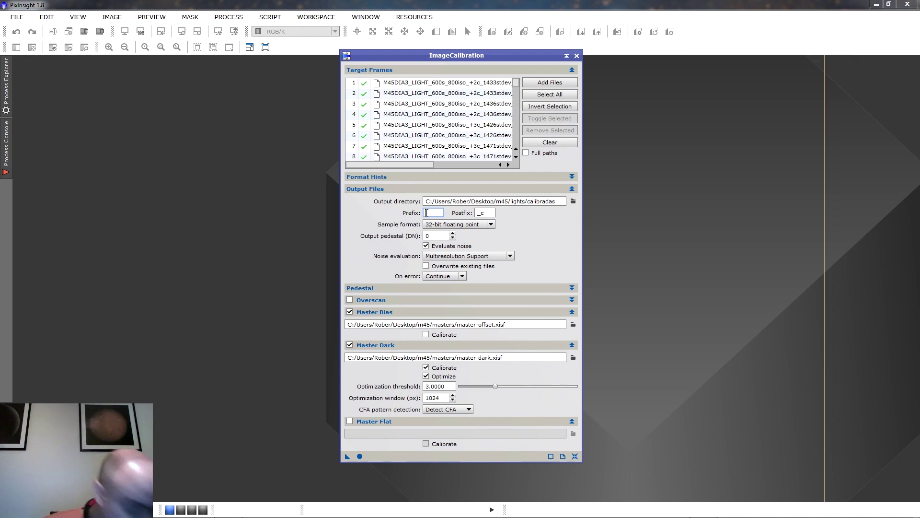
{"action": "type", "text": "fit"}
{"action": "left_click", "coordinate": [427, 213]}
{"action": "type", "text": "."}
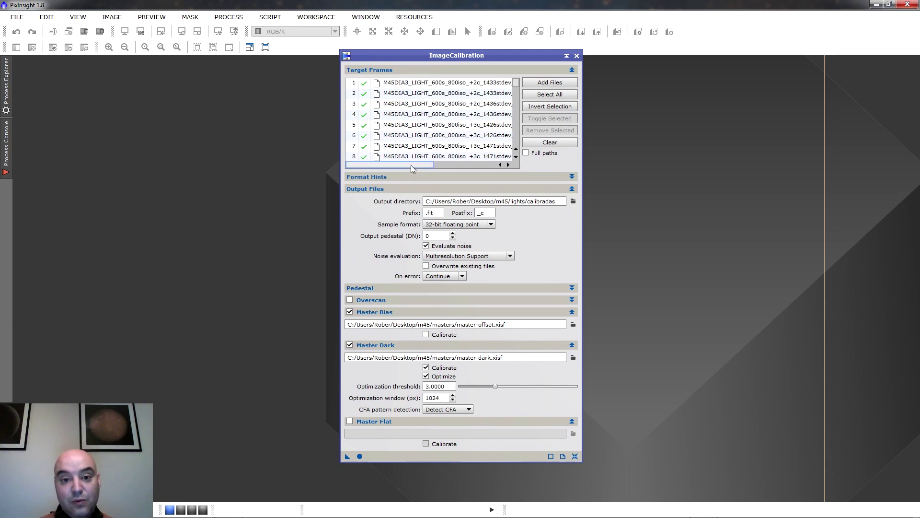
Step: Run the calibration globally on all target frames and close the ImageCalibration process
{"action": "left_click_drag", "start_coordinate": [410, 165], "coordinate": [390, 165]}
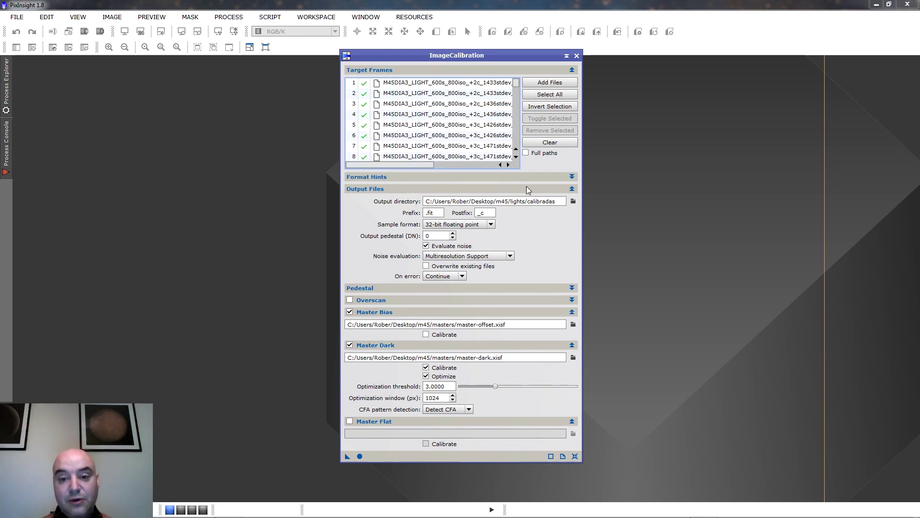
{"action": "left_click", "coordinate": [557, 202]}
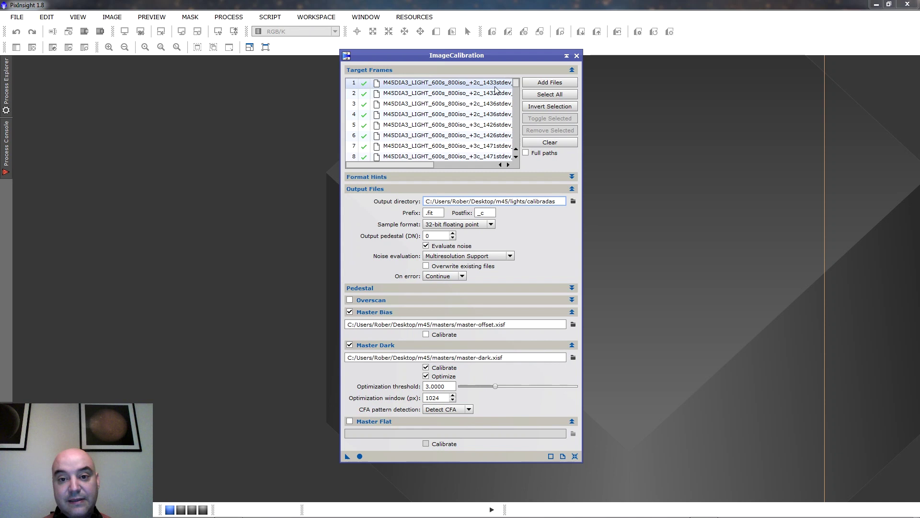
{"action": "left_click", "coordinate": [437, 213]}
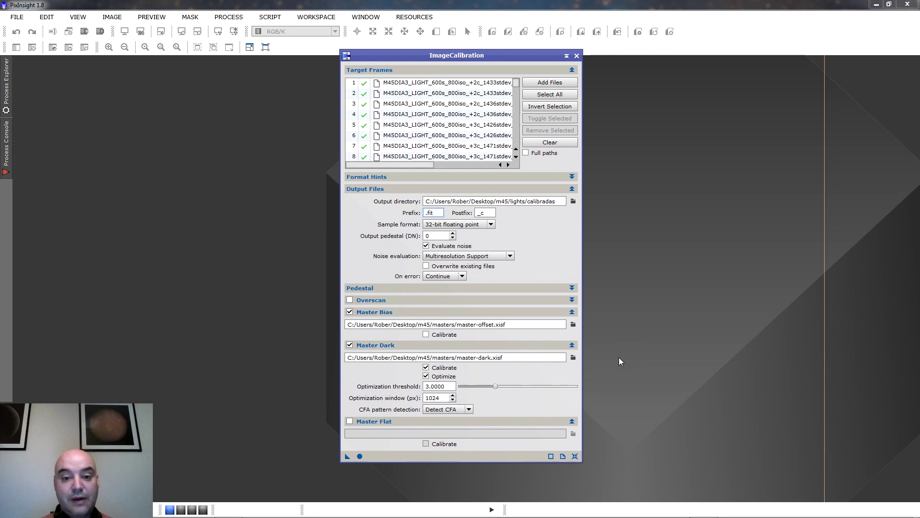
{"action": "left_click", "coordinate": [359, 457]}
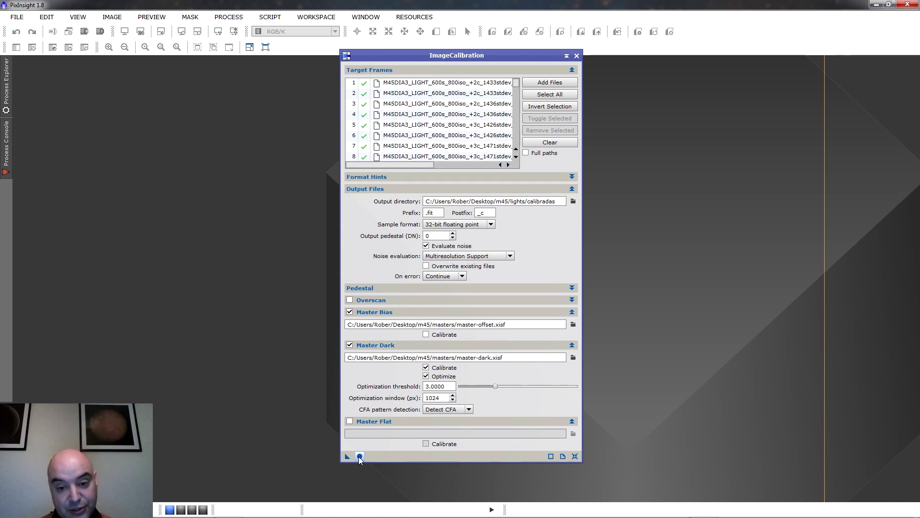
{"action": "left_click", "coordinate": [577, 56]}
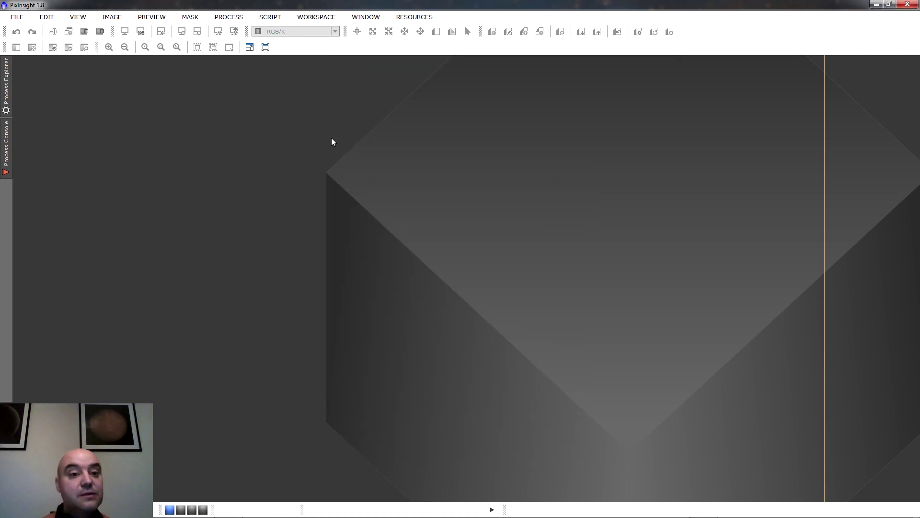
Step: Open the Debayer process and browse to the m45/lights/calibradas folder for its target images
{"action": "left_click", "coordinate": [228, 17]}
{"action": "mouse_move", "coordinate": [247, 36]}
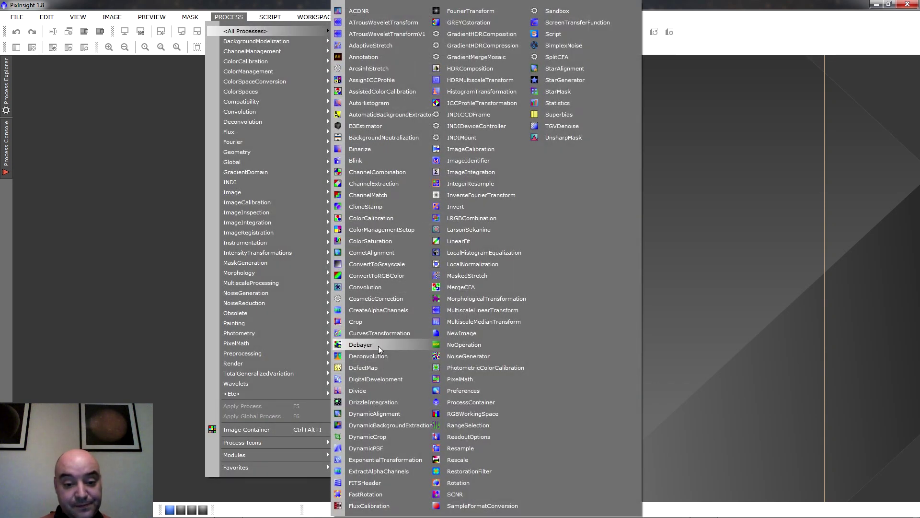
{"action": "left_click", "coordinate": [369, 345]}
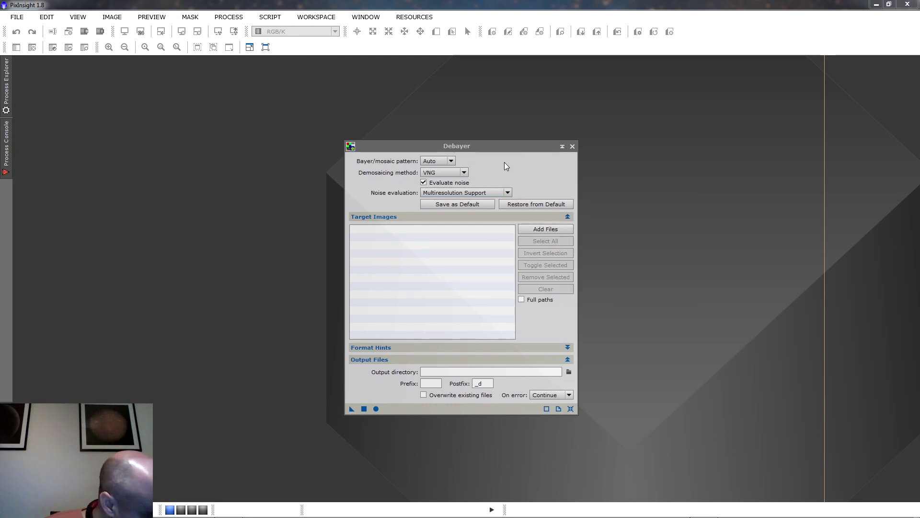
{"action": "left_click", "coordinate": [540, 230]}
{"action": "left_click", "coordinate": [62, 32]}
{"action": "double_click", "coordinate": [111, 78]}
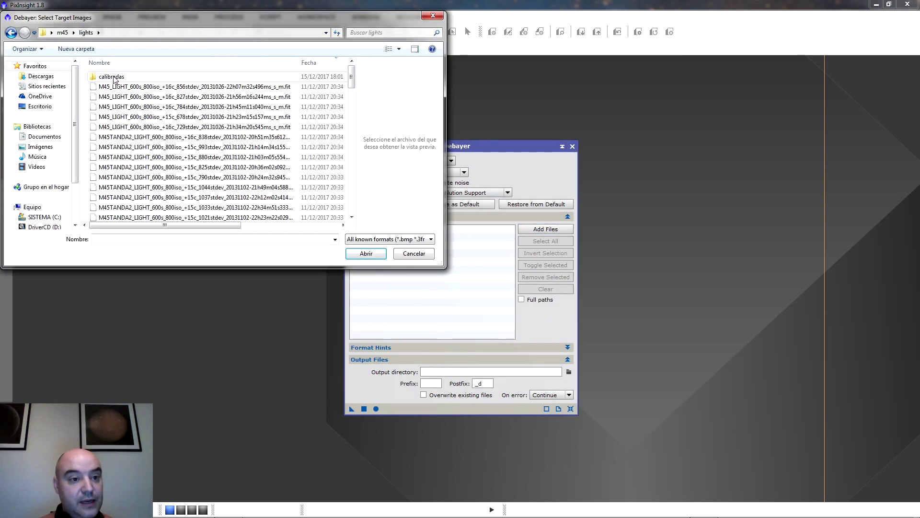
{"action": "double_click", "coordinate": [114, 77]}
{"action": "left_click", "coordinate": [115, 77]}
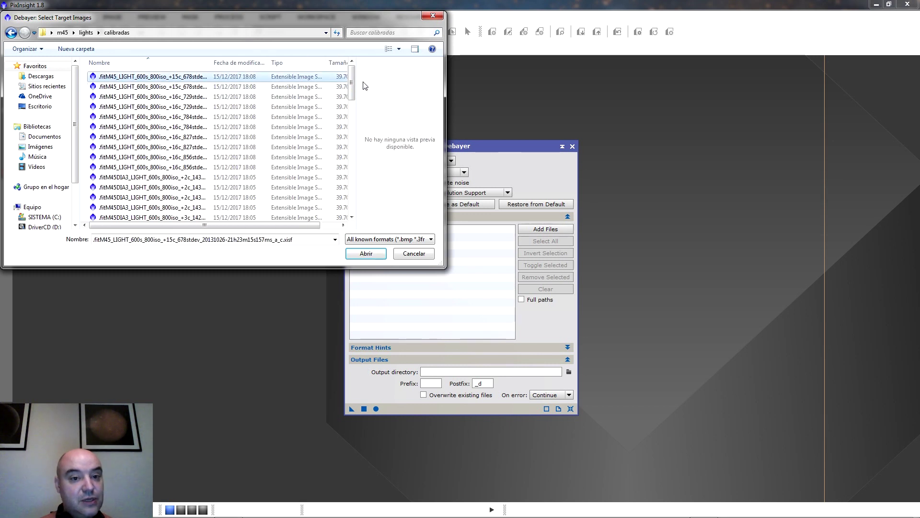
Step: Add every calibrated XISF frame in the calibradas folder as a Debayer target image
{"action": "left_click_drag", "start_coordinate": [353, 79], "coordinate": [347, 201]}
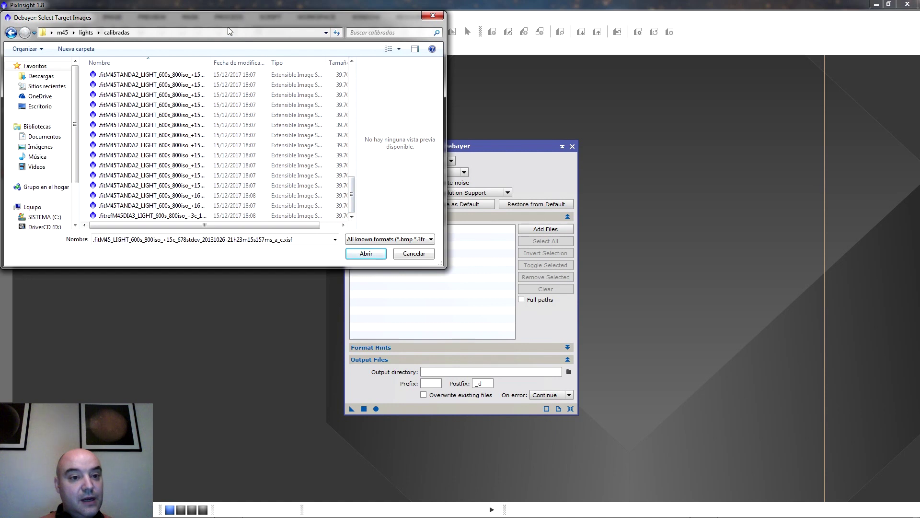
{"action": "left_click_drag", "start_coordinate": [211, 60], "coordinate": [346, 56]}
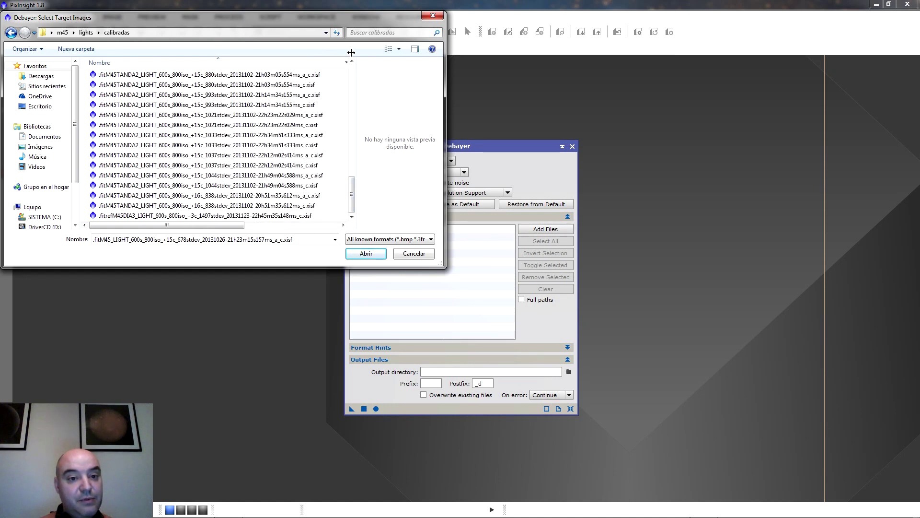
{"action": "left_click", "coordinate": [100, 77]}
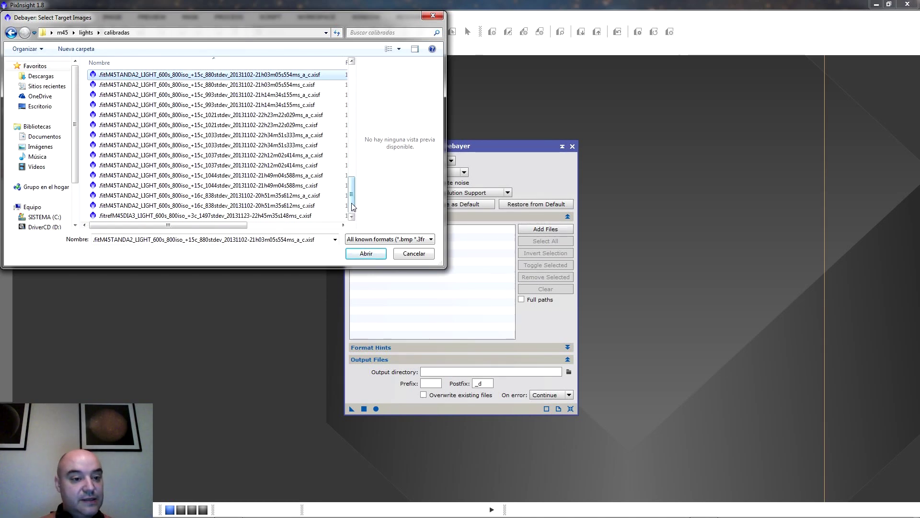
{"action": "left_click_drag", "start_coordinate": [353, 206], "coordinate": [360, 82]}
{"action": "left_click", "coordinate": [223, 77]}
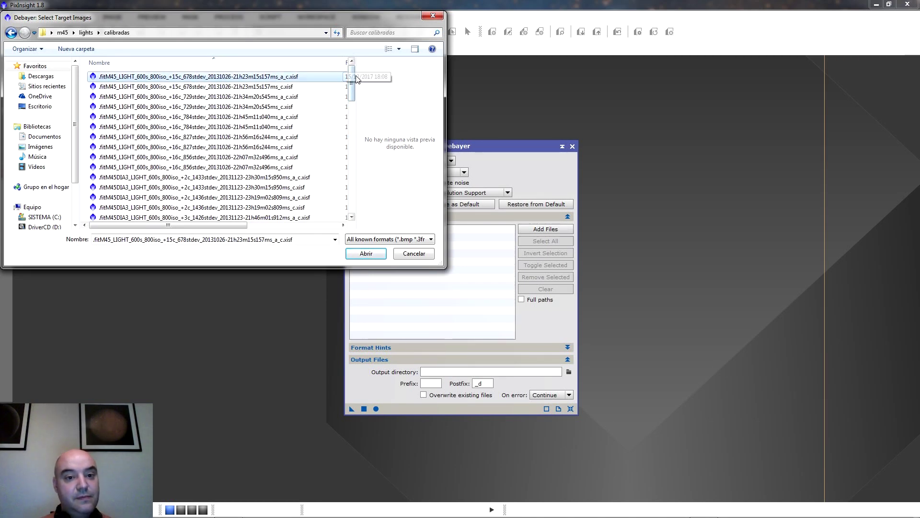
{"action": "left_click_drag", "start_coordinate": [351, 85], "coordinate": [352, 197]}
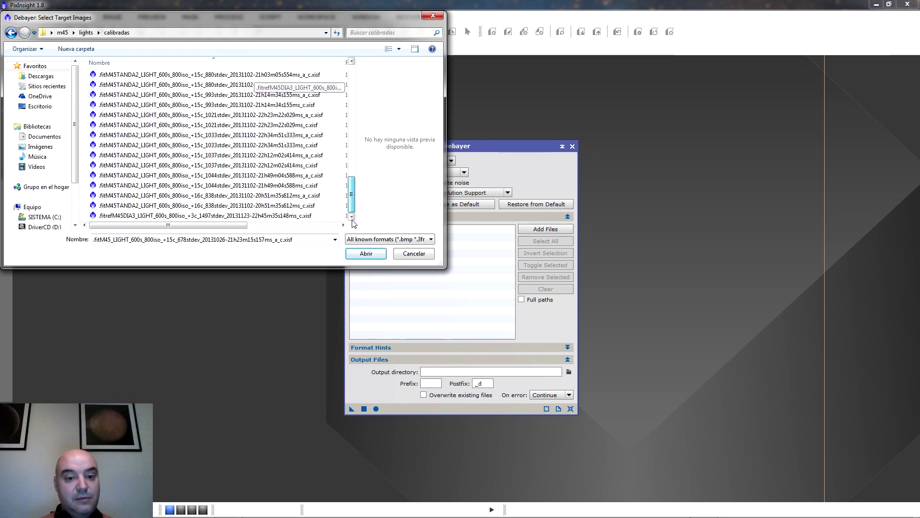
{"action": "left_click", "coordinate": [198, 217], "text": "shift"}
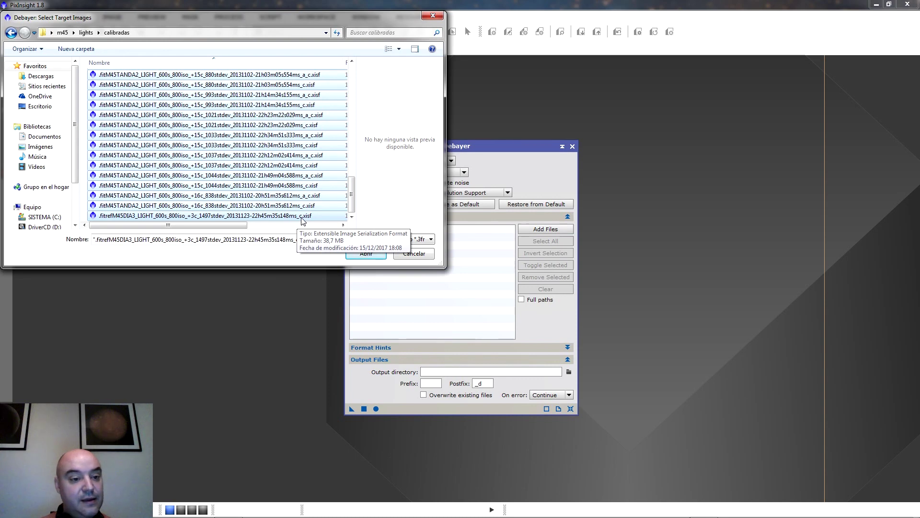
{"action": "left_click", "coordinate": [366, 254]}
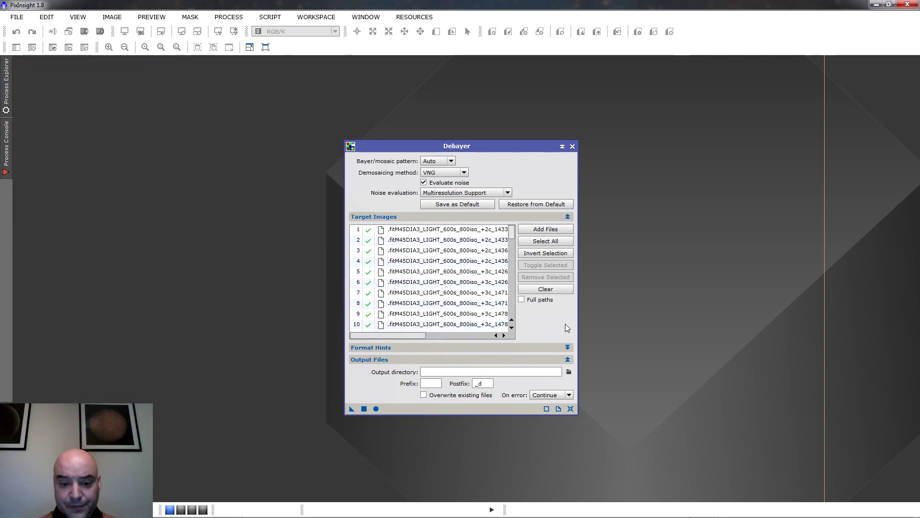
Step: Create a folder named debayerizadas inside calibradas and set it as the output directory for the debayered images
{"action": "left_click", "coordinate": [457, 346]}
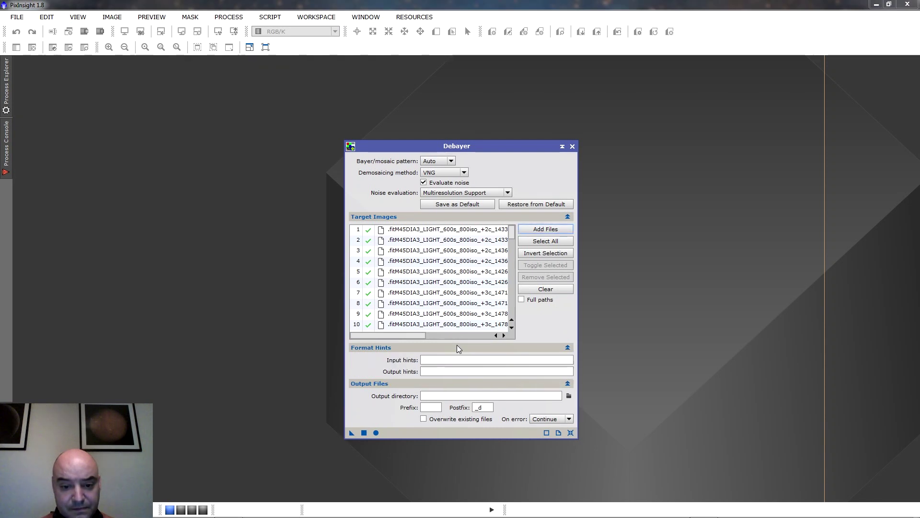
{"action": "left_click", "coordinate": [457, 345]}
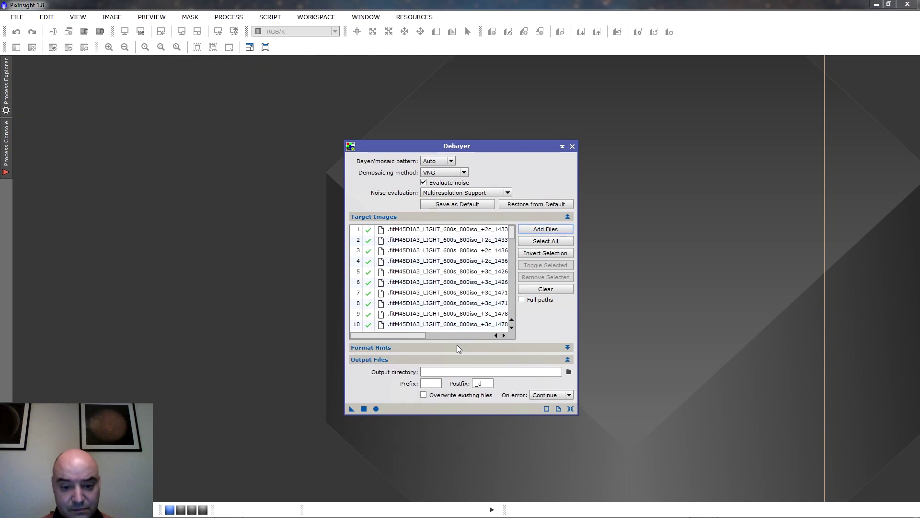
{"action": "left_click", "coordinate": [569, 372]}
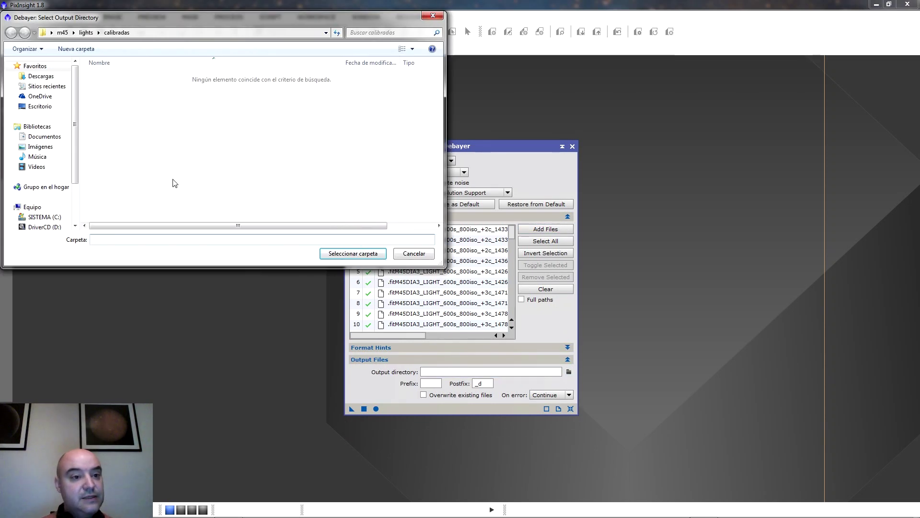
{"action": "right_click", "coordinate": [148, 108]}
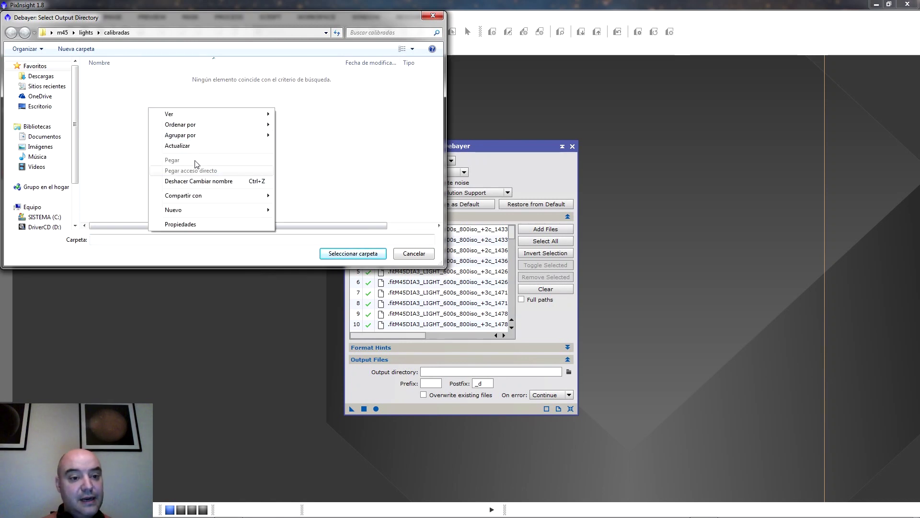
{"action": "mouse_move", "coordinate": [188, 211]}
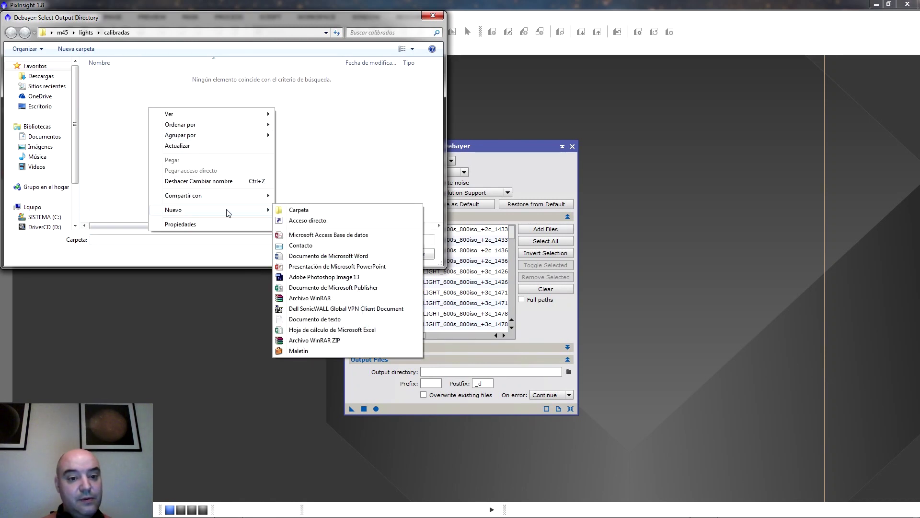
{"action": "left_click", "coordinate": [295, 211]}
{"action": "type", "text": "debayerizadas"}
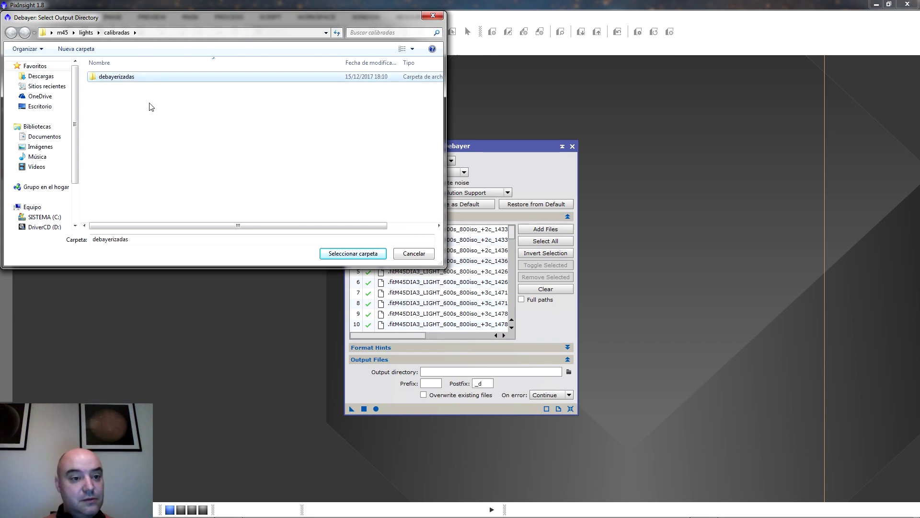
{"action": "double_click", "coordinate": [131, 78]}
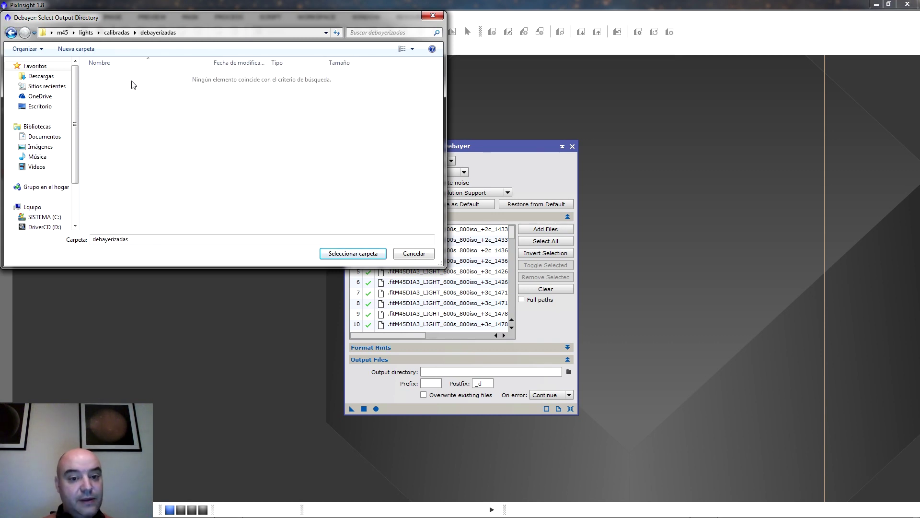
{"action": "left_click", "coordinate": [353, 254]}
Step: Run Debayer globally on all target frames with the _d postfix and close the process
{"action": "left_click", "coordinate": [423, 382]}
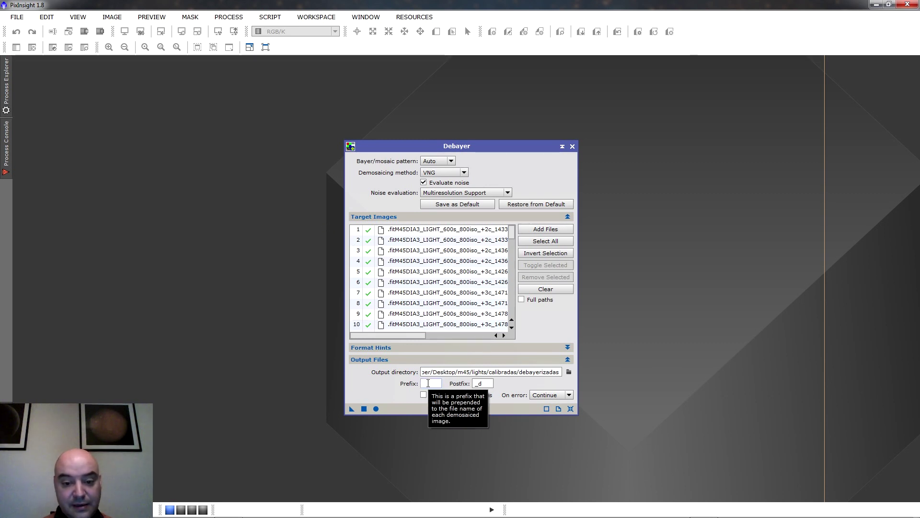
{"action": "left_click", "coordinate": [428, 383]}
{"action": "left_click", "coordinate": [488, 383]}
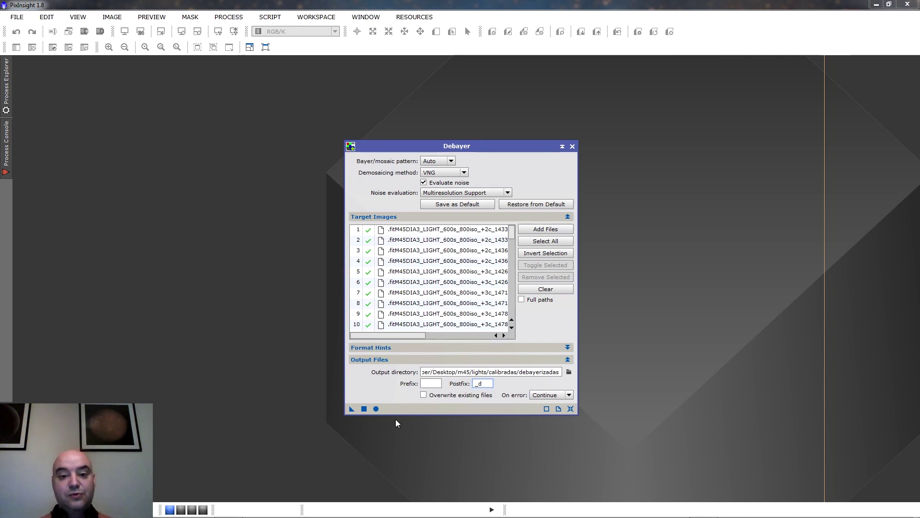
{"action": "left_click", "coordinate": [375, 409]}
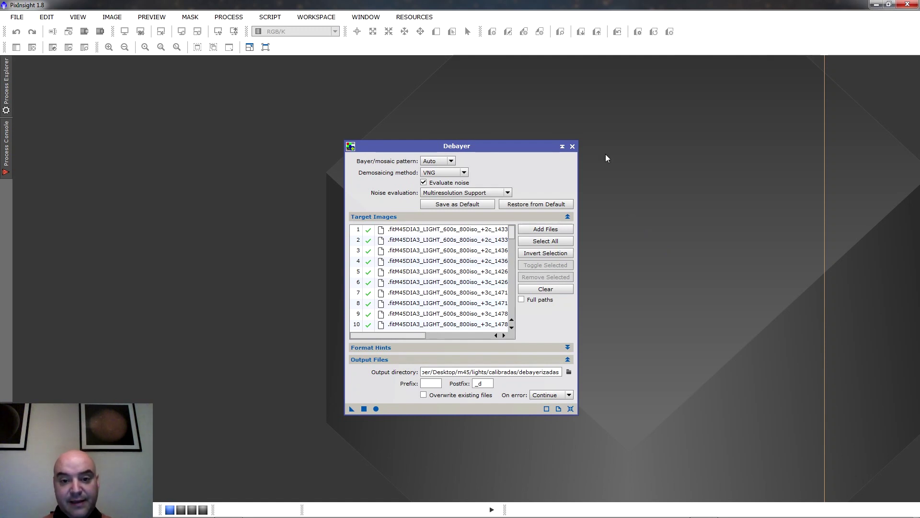
{"action": "left_click", "coordinate": [572, 146]}
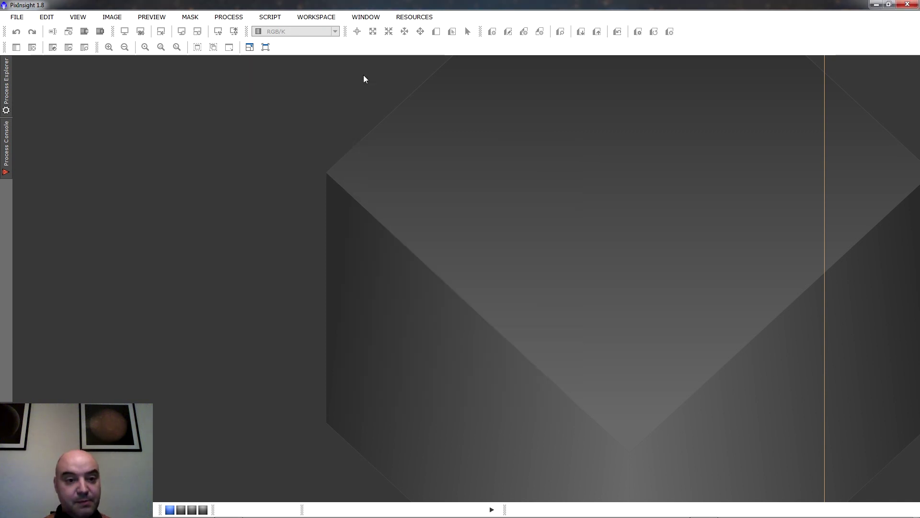
Step: Open the StarAlignment process and browse to the debayerizadas folder for its target images
{"action": "left_click", "coordinate": [234, 18]}
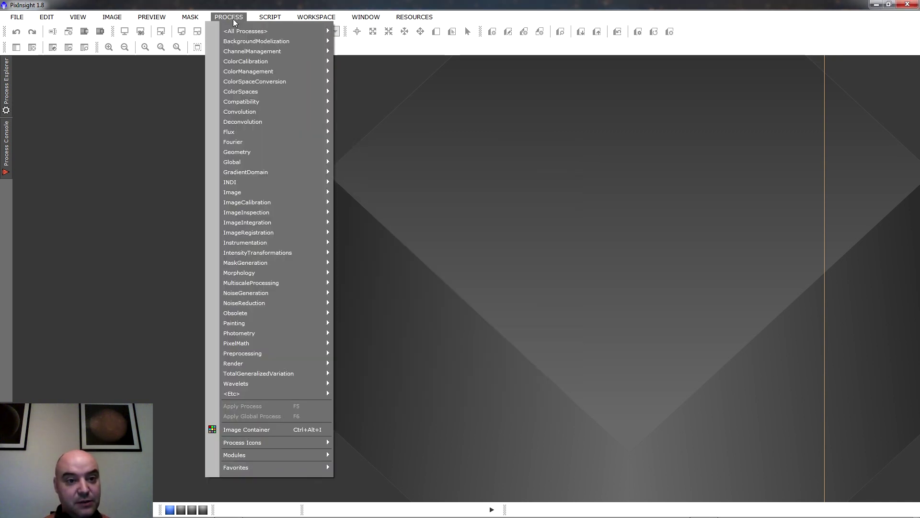
{"action": "mouse_move", "coordinate": [241, 32]}
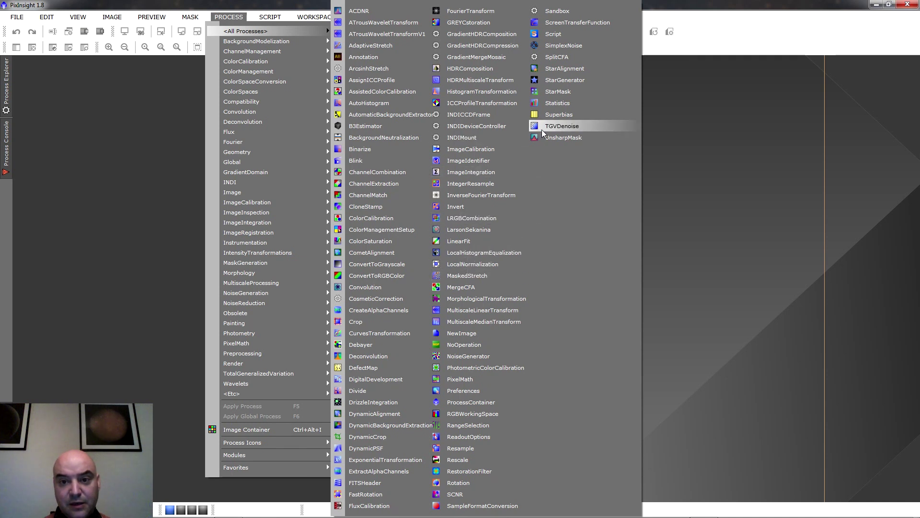
{"action": "left_click", "coordinate": [556, 70]}
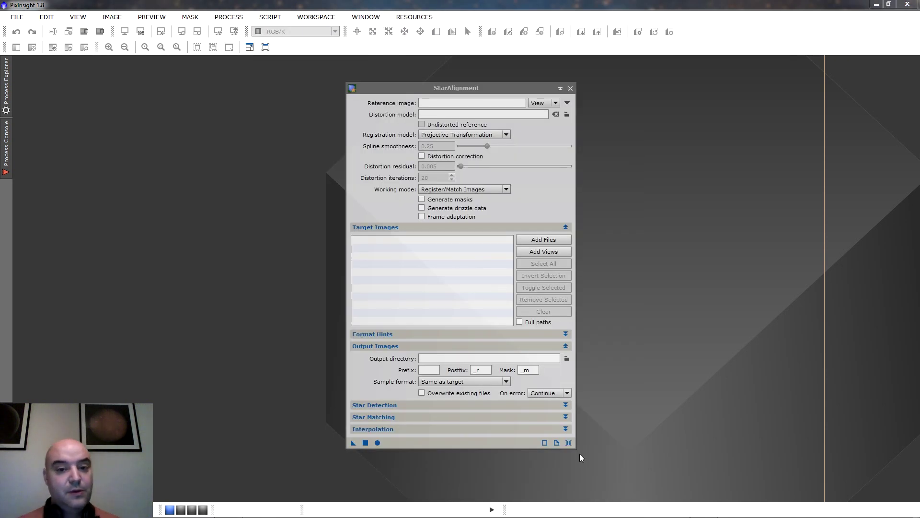
{"action": "left_click", "coordinate": [523, 241]}
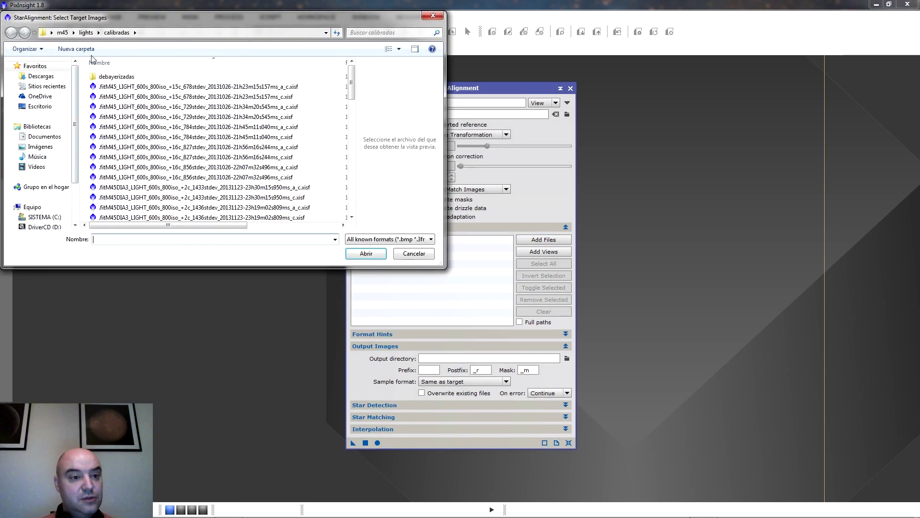
{"action": "double_click", "coordinate": [115, 76]}
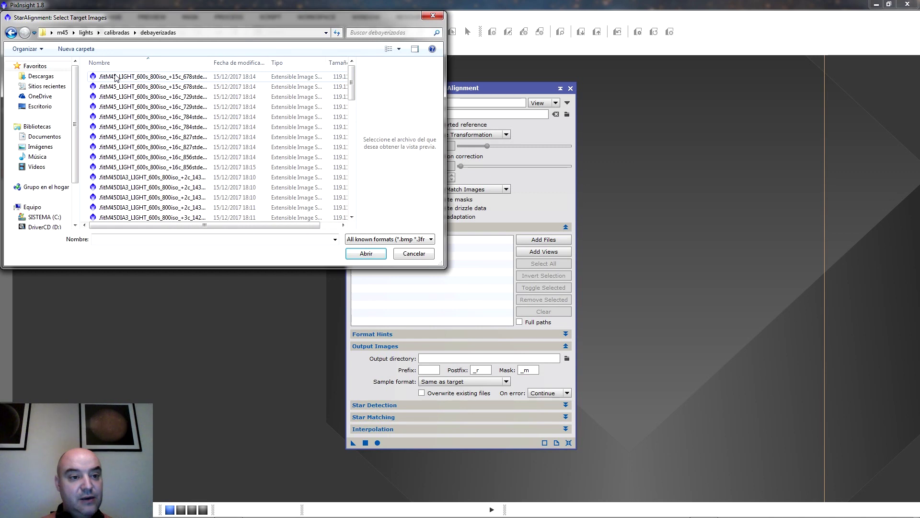
Step: Add every debayered XISF frame in the debayerizadas folder as a StarAlignment target image
{"action": "left_click", "coordinate": [116, 77]}
{"action": "left_click_drag", "start_coordinate": [351, 84], "coordinate": [350, 212]}
{"action": "left_click", "coordinate": [342, 215]}
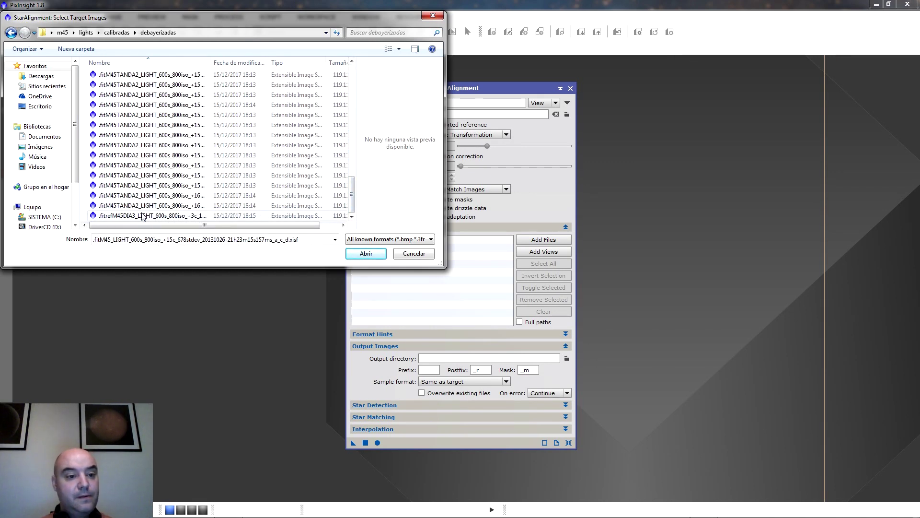
{"action": "key", "text": "ctrl+a"}
{"action": "left_click", "coordinate": [363, 253]}
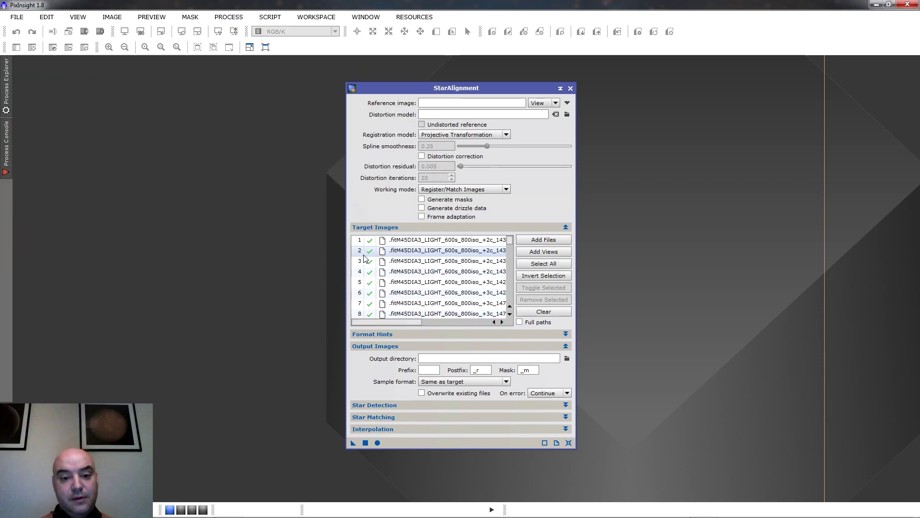
Step: Switch the StarAlignment reference image source to File and choose the .fitrefM45DIA3_LIGHT frame from debayerizadas
{"action": "left_click", "coordinate": [495, 103]}
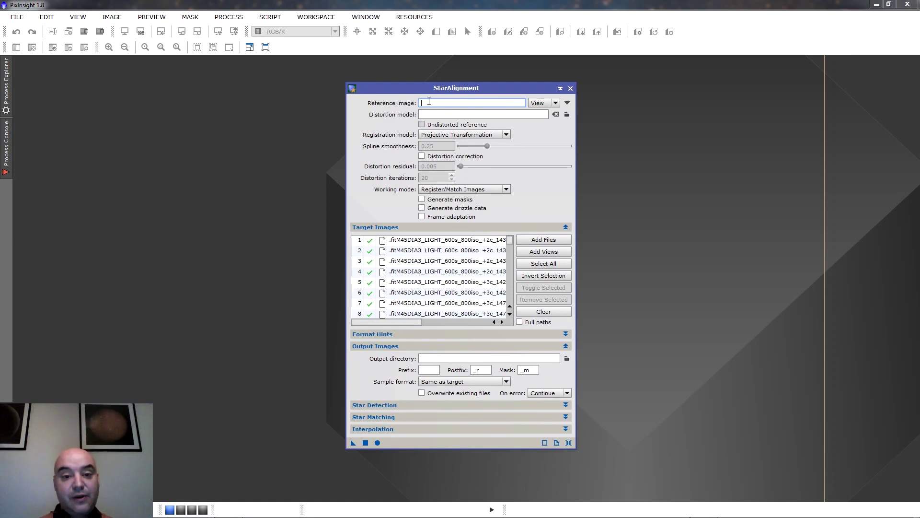
{"action": "left_click", "coordinate": [542, 103]}
{"action": "left_click", "coordinate": [537, 112]}
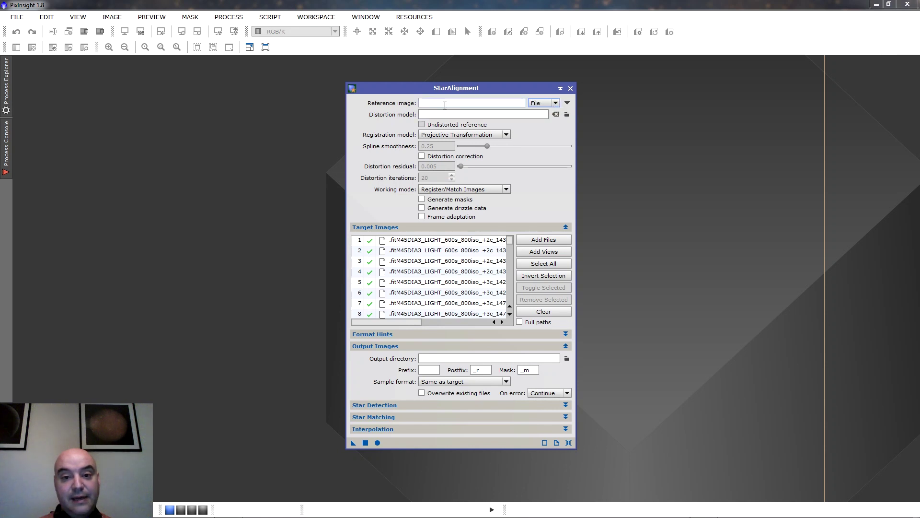
{"action": "left_click", "coordinate": [567, 102]}
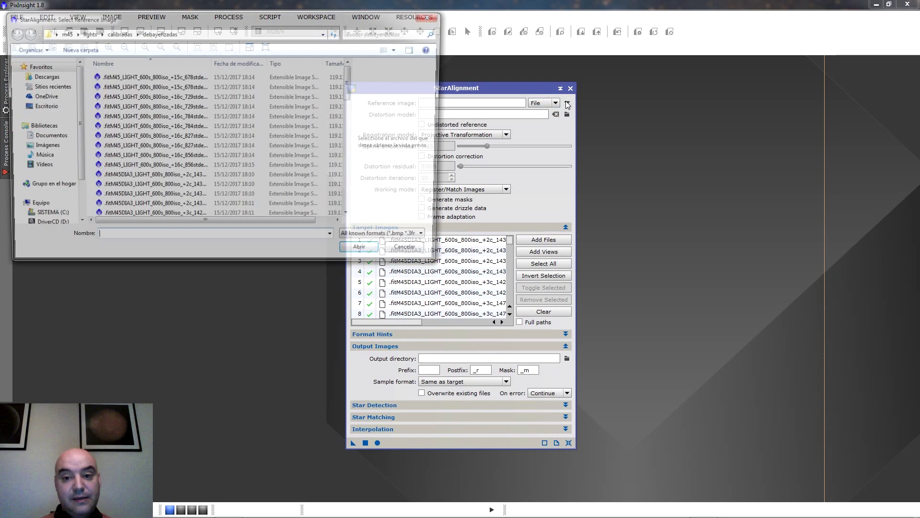
{"action": "left_click_drag", "start_coordinate": [352, 75], "coordinate": [356, 195]}
{"action": "double_click", "coordinate": [119, 217]}
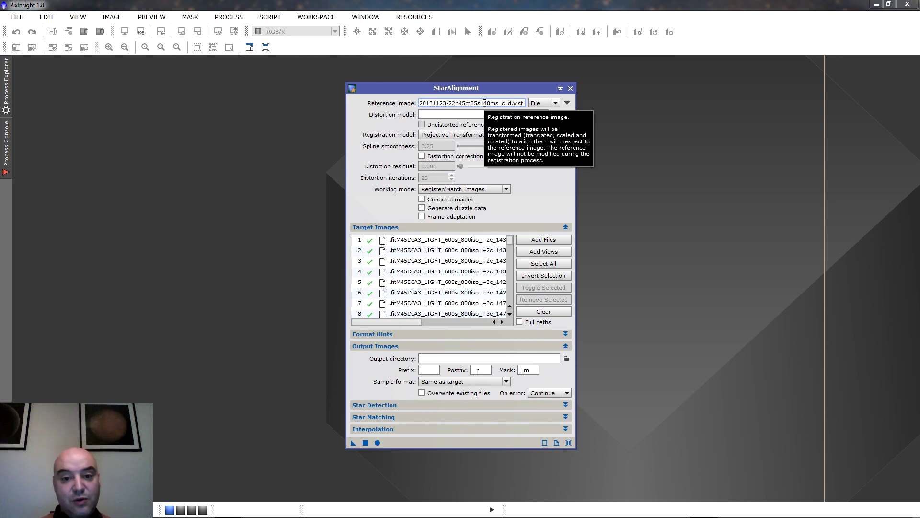
Step: Examine the StarAlignment output postfix, Star Detection and Interpolation parameters and the reference image setting
{"action": "left_click", "coordinate": [452, 114]}
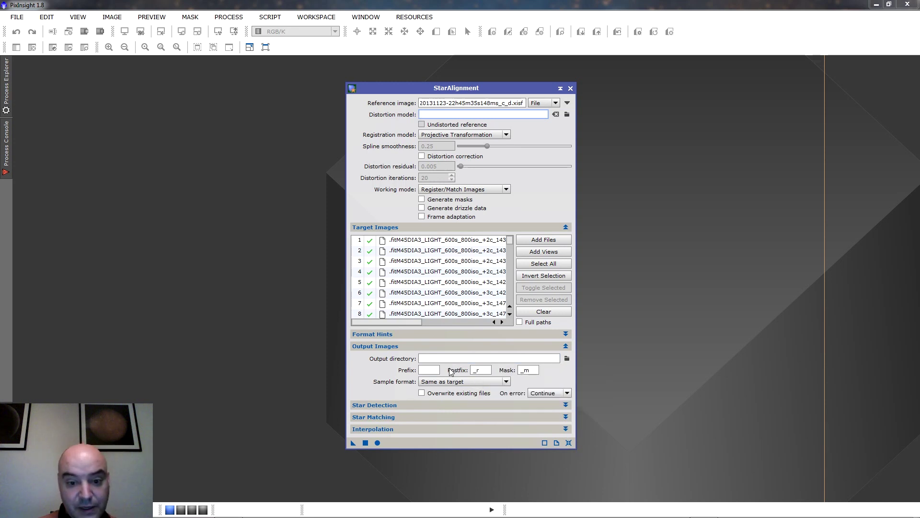
{"action": "left_click", "coordinate": [482, 370]}
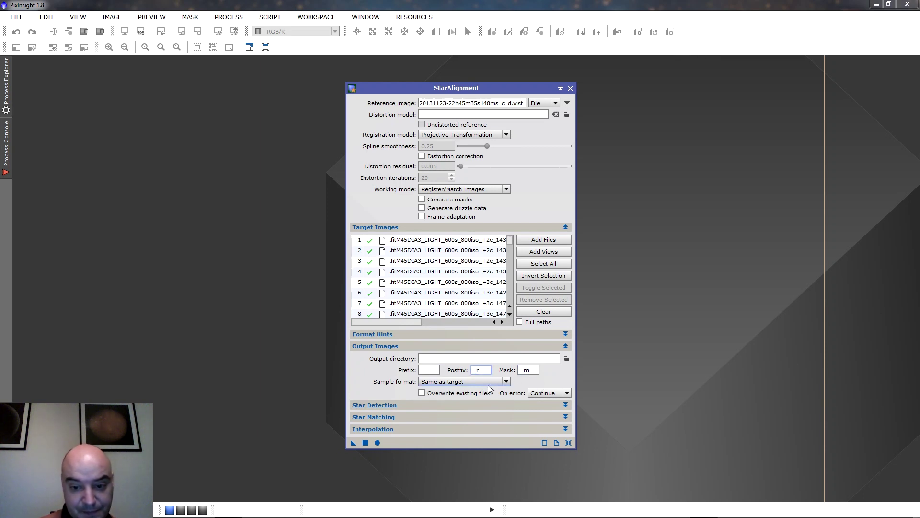
{"action": "left_click", "coordinate": [473, 405]}
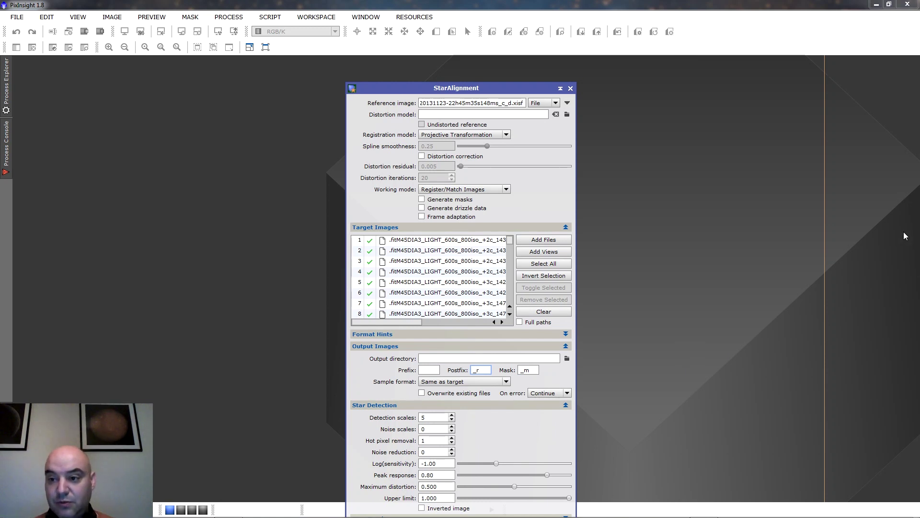
{"action": "left_click_drag", "start_coordinate": [476, 87], "coordinate": [507, 25]}
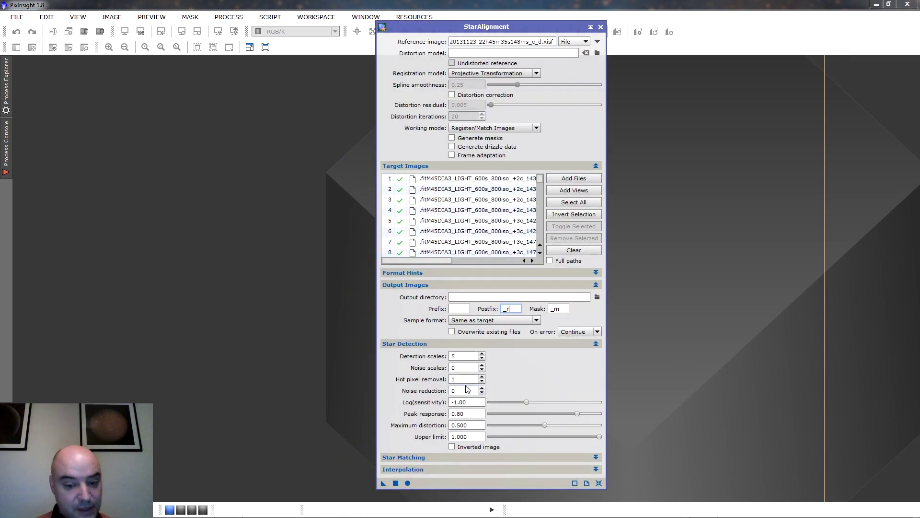
{"action": "mouse_move", "coordinate": [480, 401]}
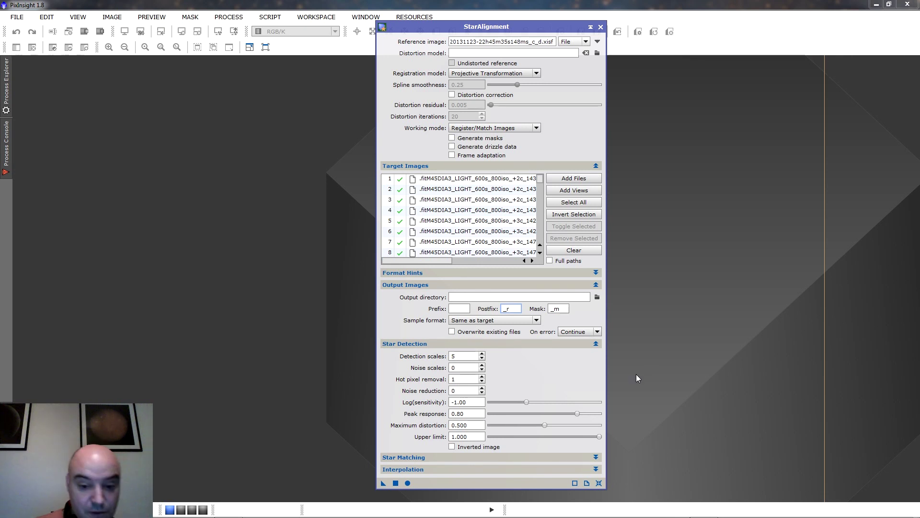
{"action": "left_click", "coordinate": [479, 468]}
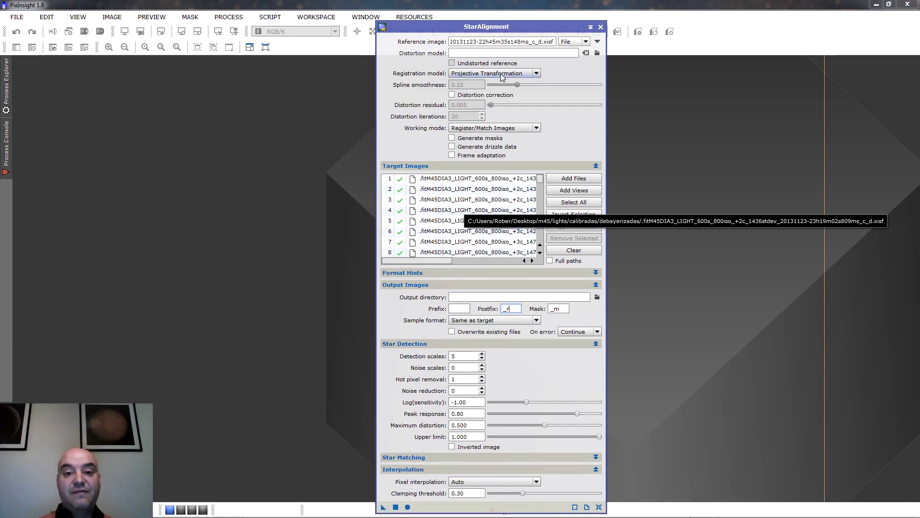
{"action": "left_click", "coordinate": [512, 43]}
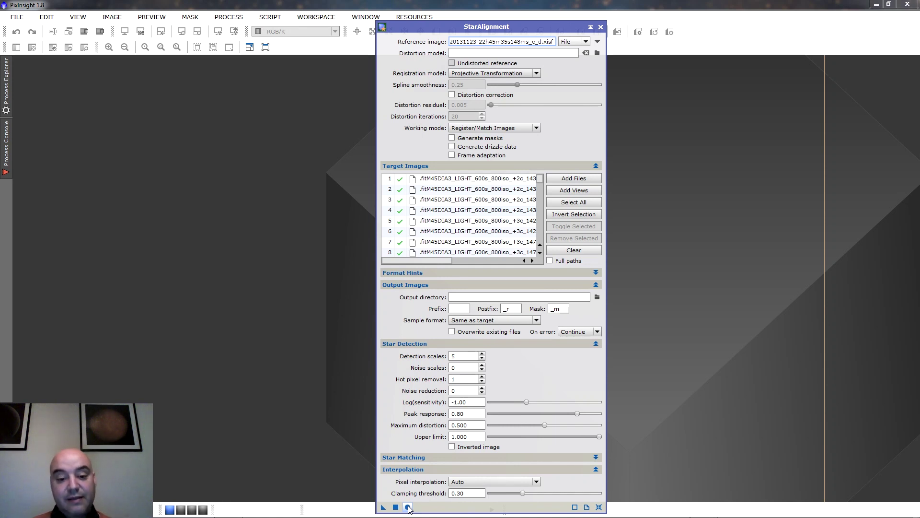
Step: Create a folder named alineadas inside debayerizadas while choosing the StarAlignment output directory
{"action": "left_click", "coordinate": [408, 507]}
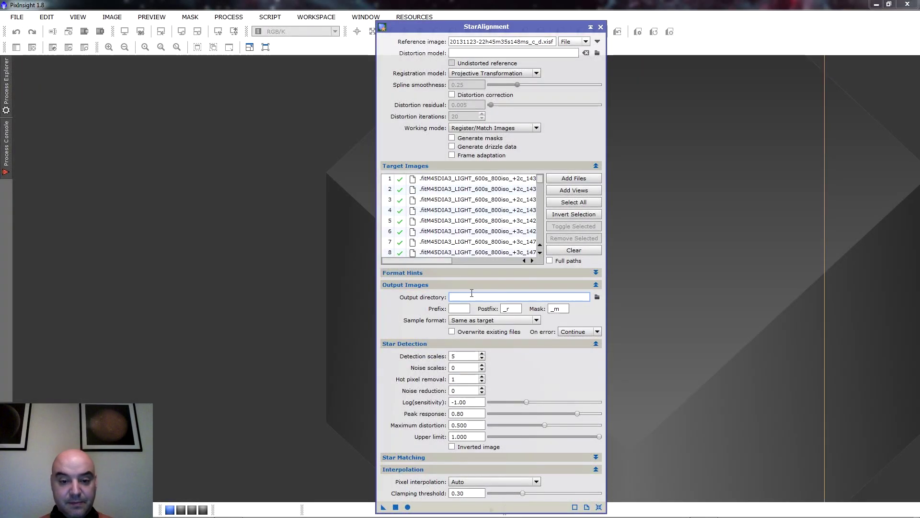
{"action": "left_click", "coordinate": [597, 297]}
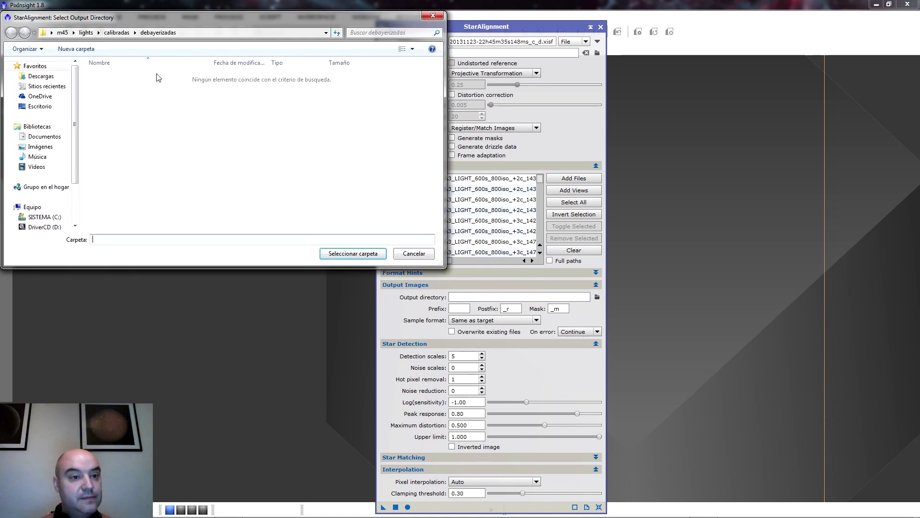
{"action": "right_click", "coordinate": [154, 94]}
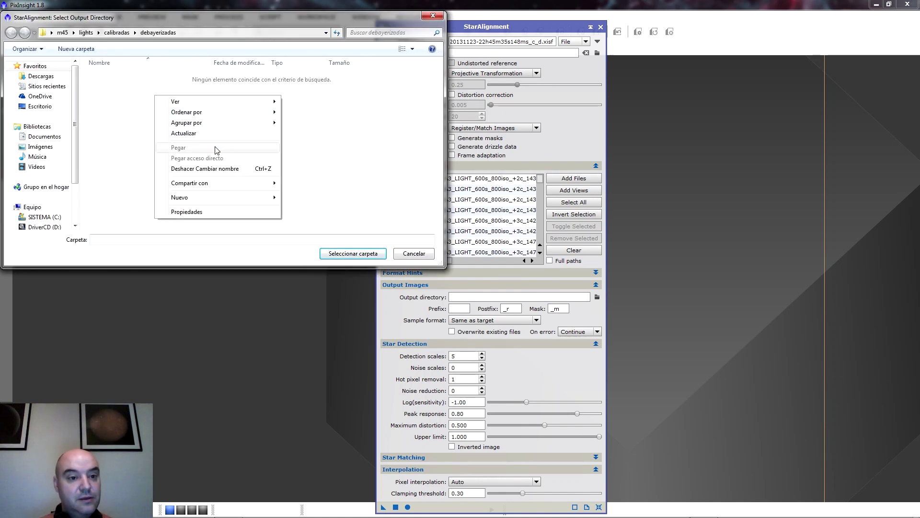
{"action": "mouse_move", "coordinate": [200, 202]}
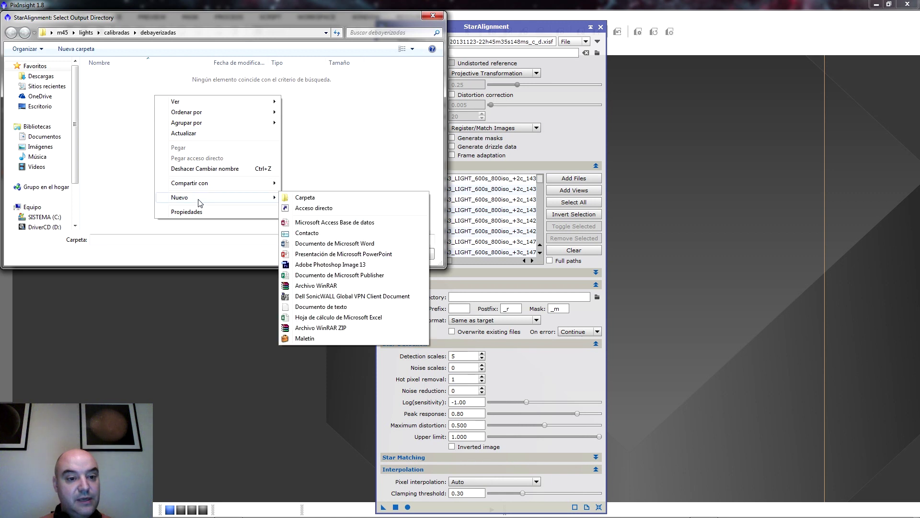
{"action": "left_click", "coordinate": [312, 197]}
{"action": "type", "text": "a"}
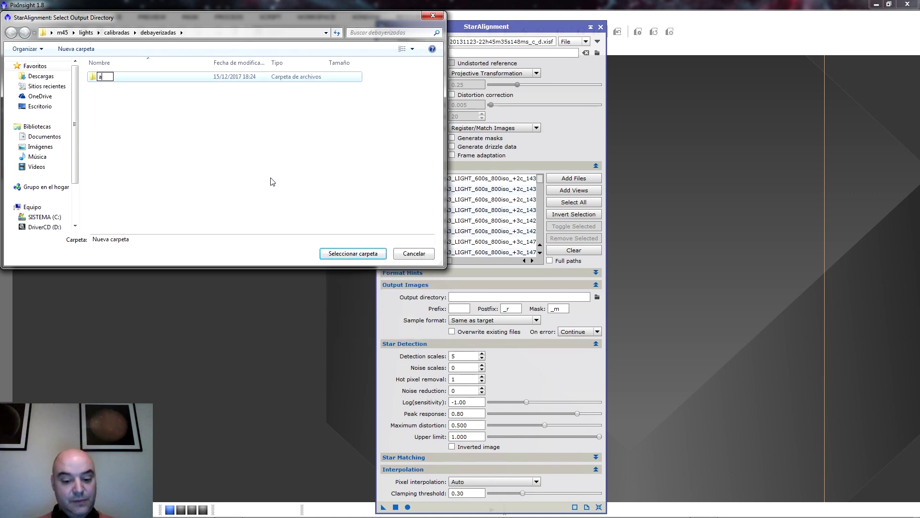
{"action": "type", "text": "lineadas"}
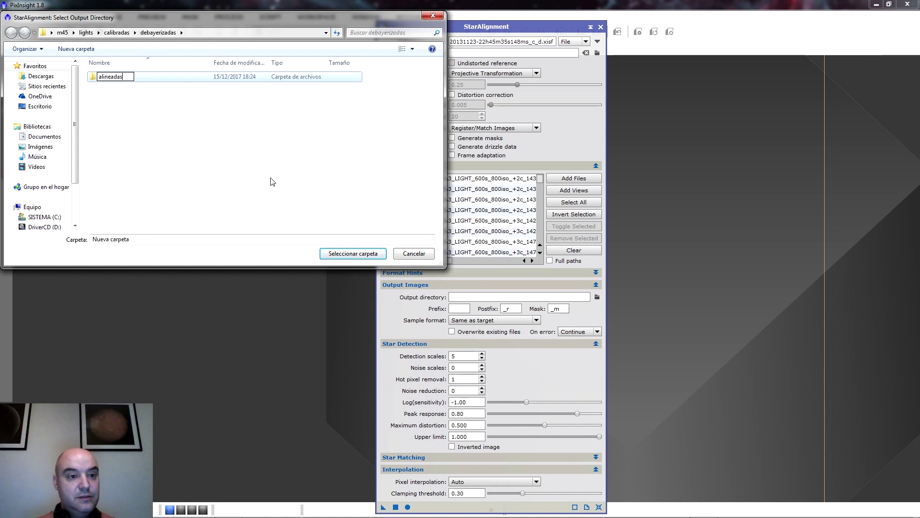
{"action": "key", "text": "Return"}
Step: Set alineadas as the StarAlignment output directory, and run the alignment globally on all target frames
{"action": "double_click", "coordinate": [120, 78]}
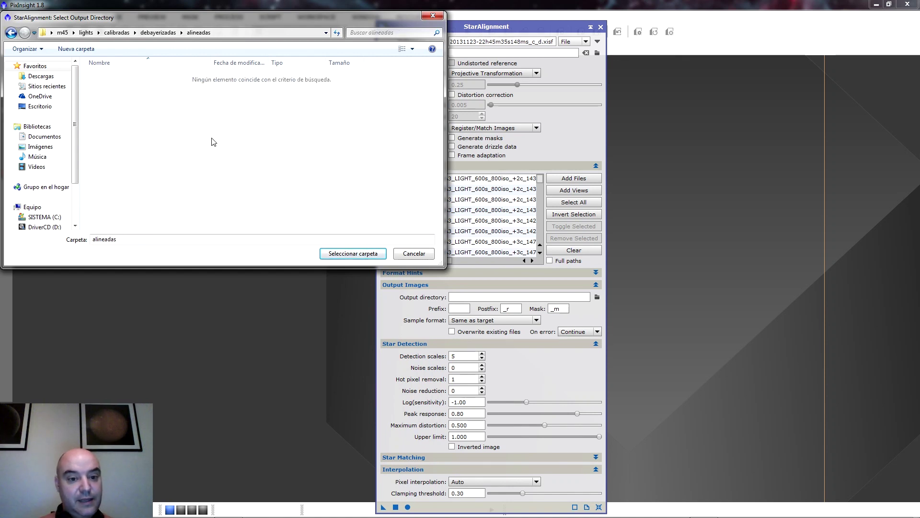
{"action": "left_click", "coordinate": [365, 254]}
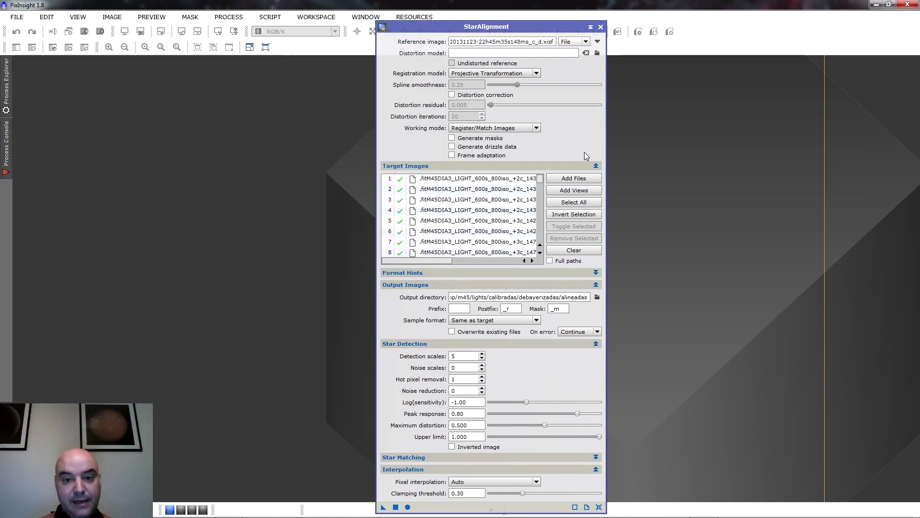
{"action": "left_click", "coordinate": [408, 506]}
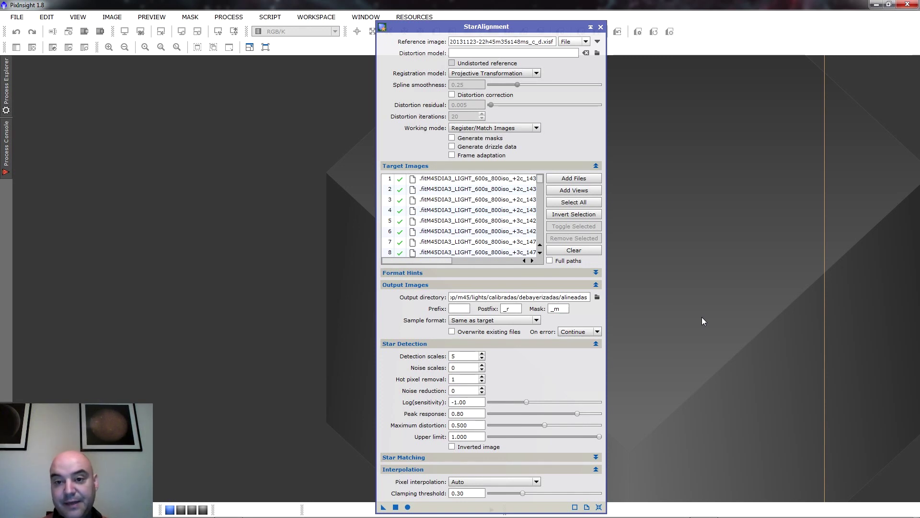
{"action": "left_click", "coordinate": [601, 26]}
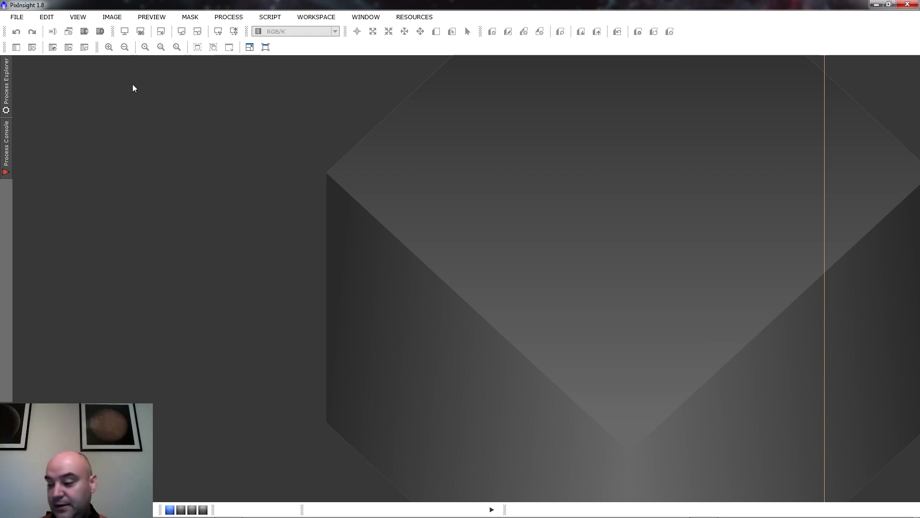
Step: Open the ImageIntegration process and move its window toward the middle of the workspace
{"action": "left_click", "coordinate": [229, 17]}
{"action": "mouse_move", "coordinate": [244, 34]}
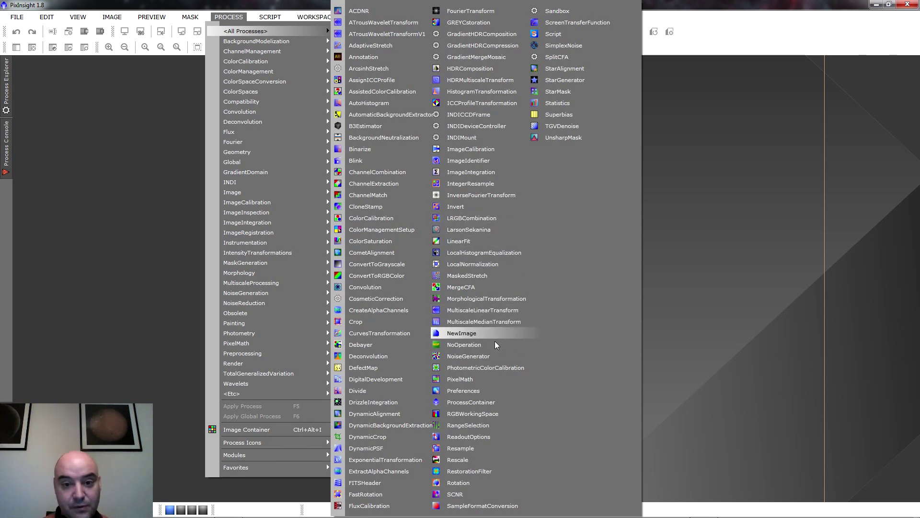
{"action": "left_click", "coordinate": [502, 174]}
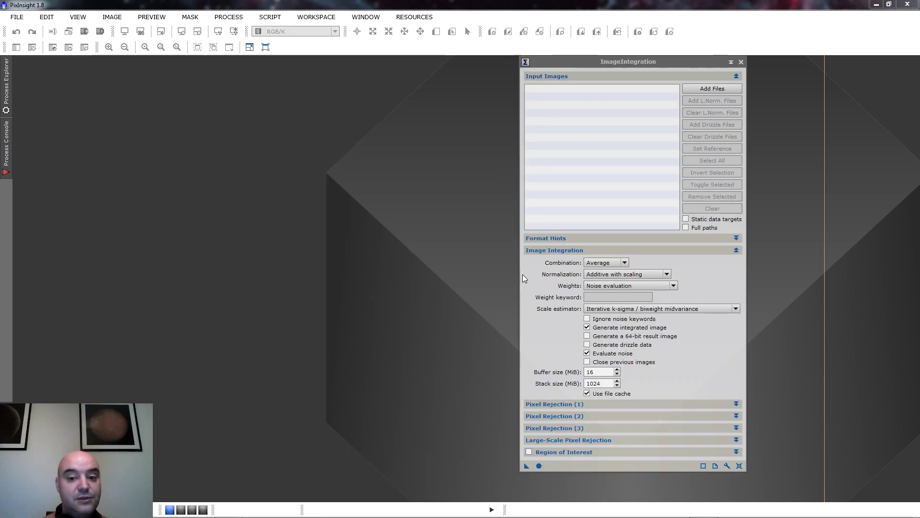
{"action": "left_click_drag", "start_coordinate": [669, 62], "coordinate": [615, 64]}
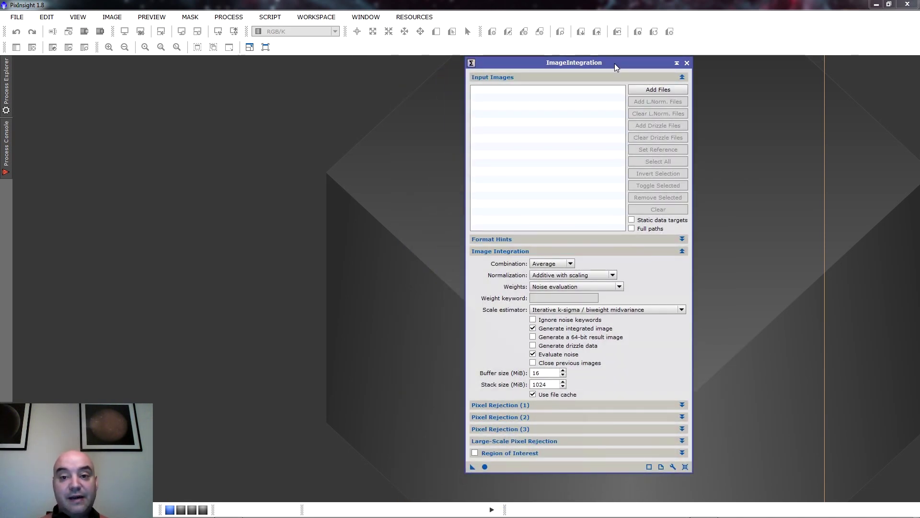
Step: Add all the aligned M45 frames from the alineadas folder to ImageIntegration as input images
{"action": "left_click", "coordinate": [669, 91]}
{"action": "double_click", "coordinate": [102, 78]}
{"action": "left_click", "coordinate": [103, 78]}
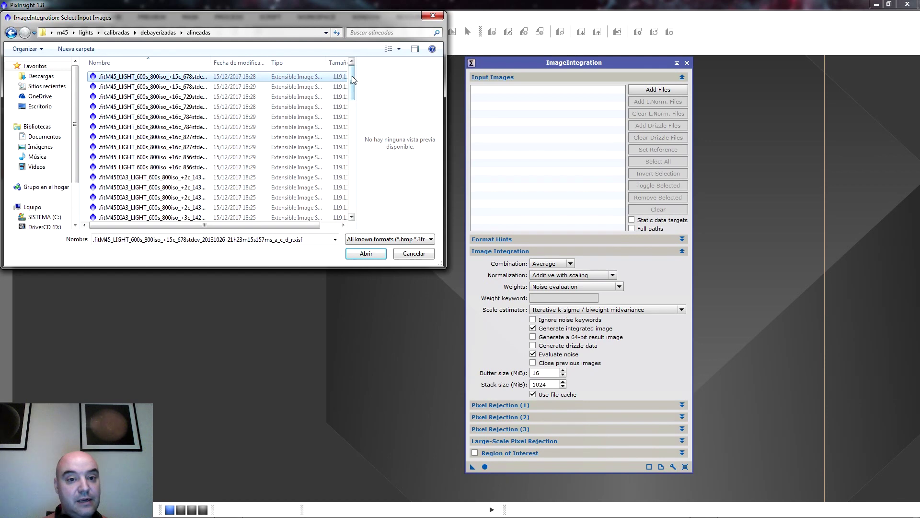
{"action": "left_click_drag", "start_coordinate": [353, 79], "coordinate": [358, 205]}
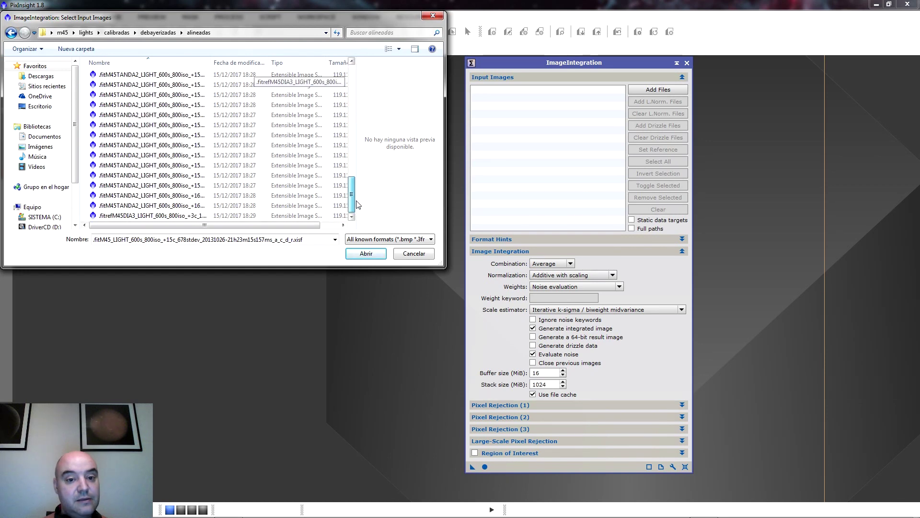
{"action": "left_click", "coordinate": [162, 219], "text": "shift"}
{"action": "left_click", "coordinate": [366, 254]}
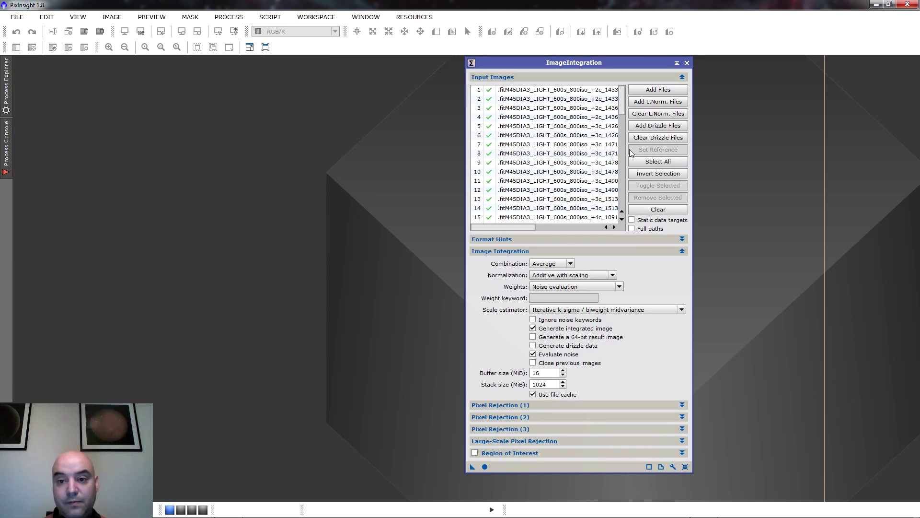
Step: Set the .fitrefM45DIA3 frame at the end of the input list as the integration reference image
{"action": "left_click_drag", "start_coordinate": [622, 112], "coordinate": [628, 221]}
{"action": "left_click", "coordinate": [514, 216]}
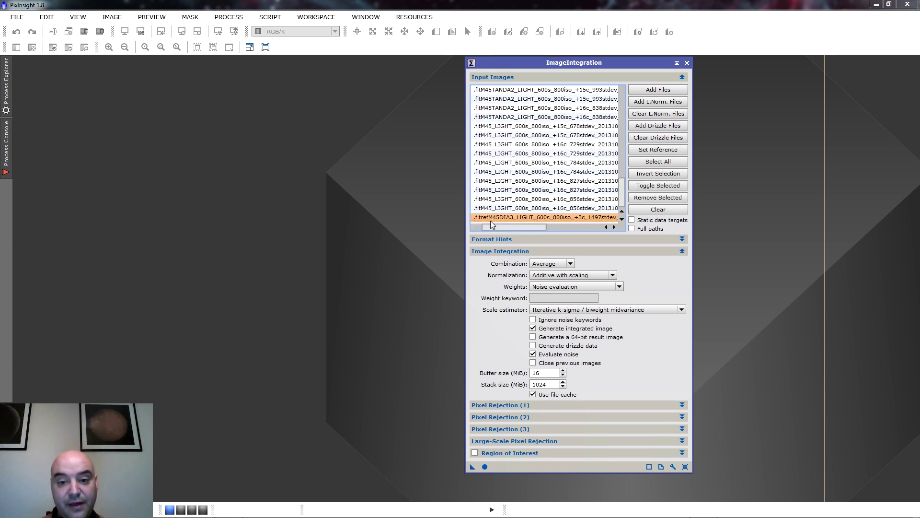
{"action": "left_click_drag", "start_coordinate": [499, 223], "coordinate": [464, 226]}
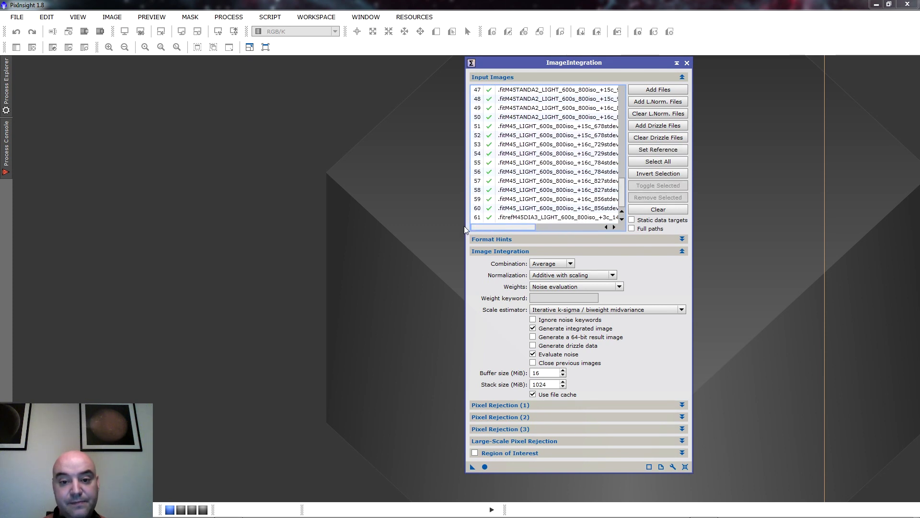
{"action": "left_click", "coordinate": [523, 217]}
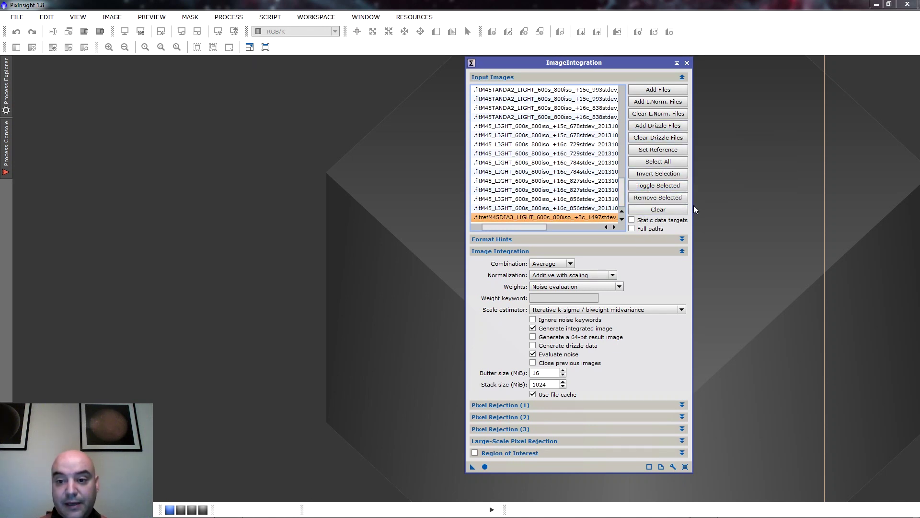
{"action": "left_click", "coordinate": [654, 150]}
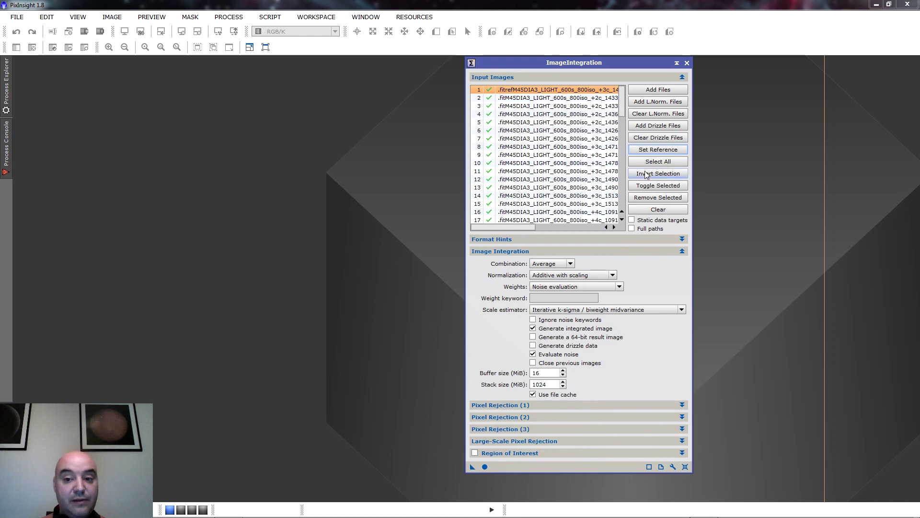
{"action": "left_click", "coordinate": [655, 152]}
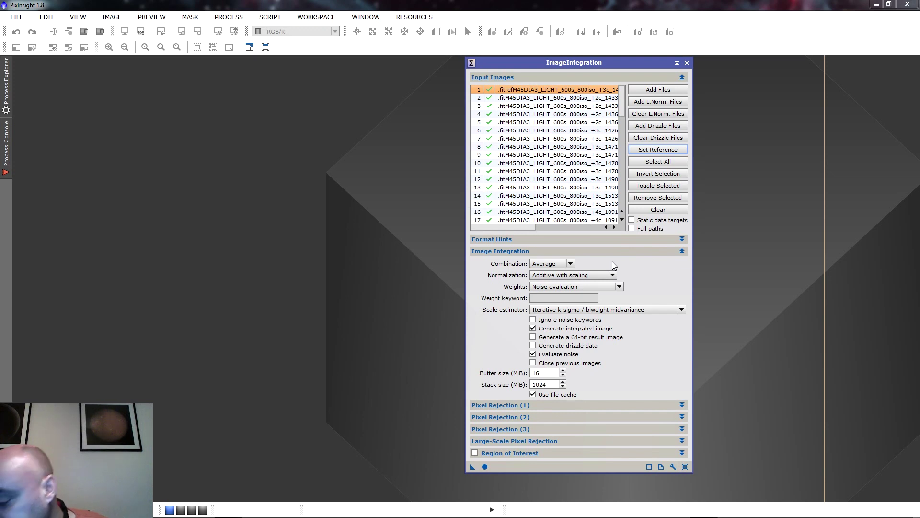
Step: Examine the Format Hints, the Combination choices, and the scale estimator, integrated image and noise evaluation options of ImageIntegration
{"action": "left_click", "coordinate": [585, 243]}
{"action": "left_click", "coordinate": [585, 242]}
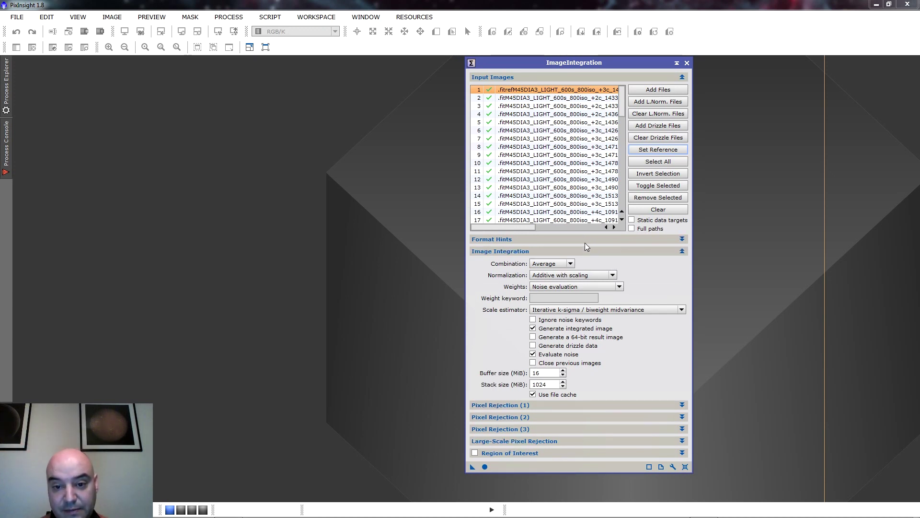
{"action": "left_click", "coordinate": [553, 264]}
{"action": "left_click", "coordinate": [573, 264]}
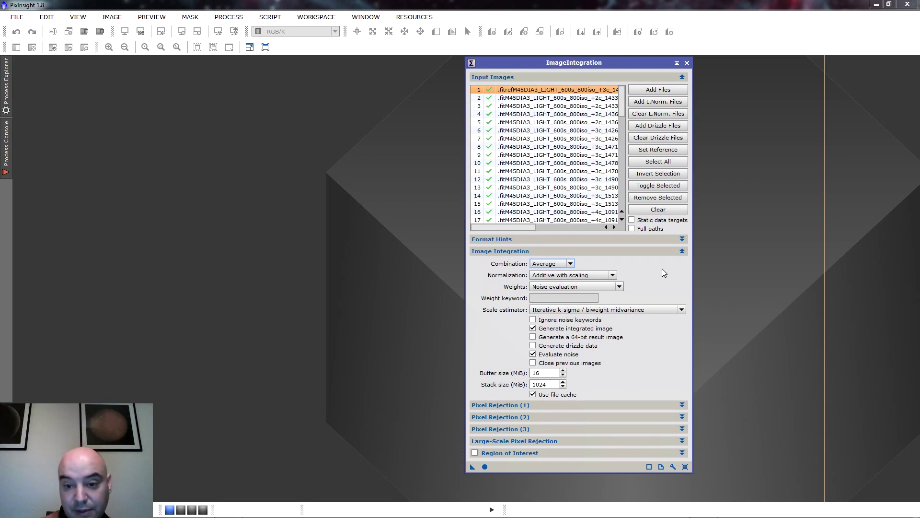
{"action": "mouse_move", "coordinate": [618, 314]}
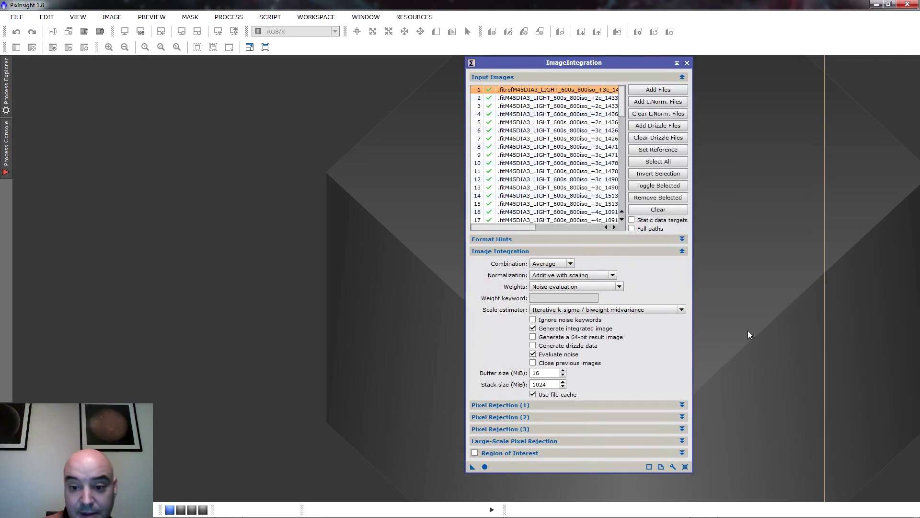
{"action": "mouse_move", "coordinate": [605, 331]}
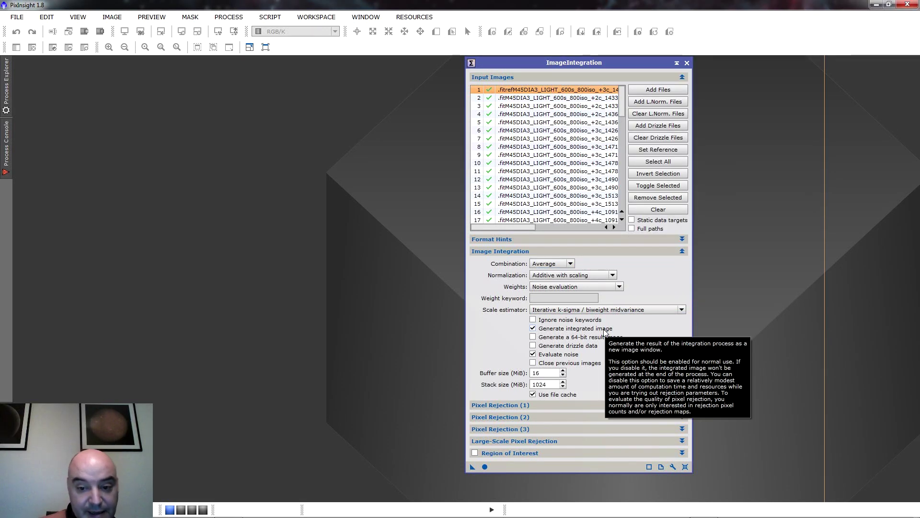
{"action": "mouse_move", "coordinate": [565, 356]}
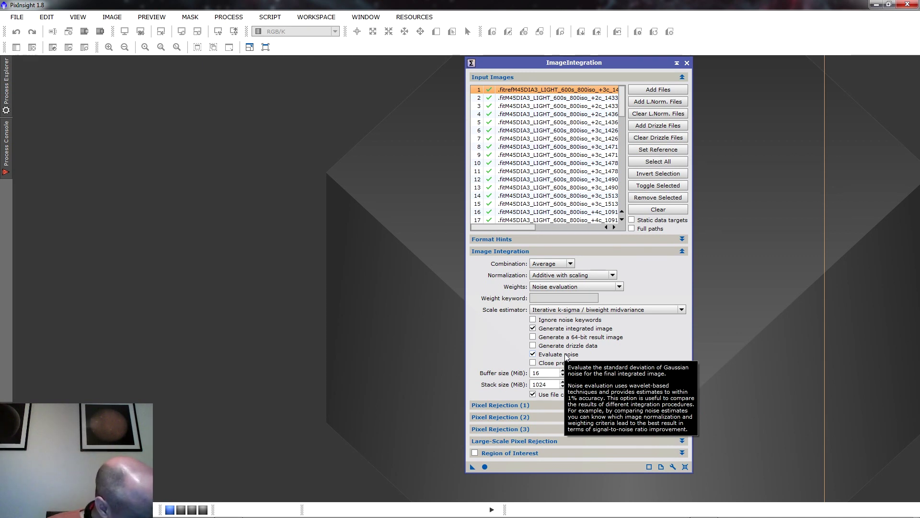